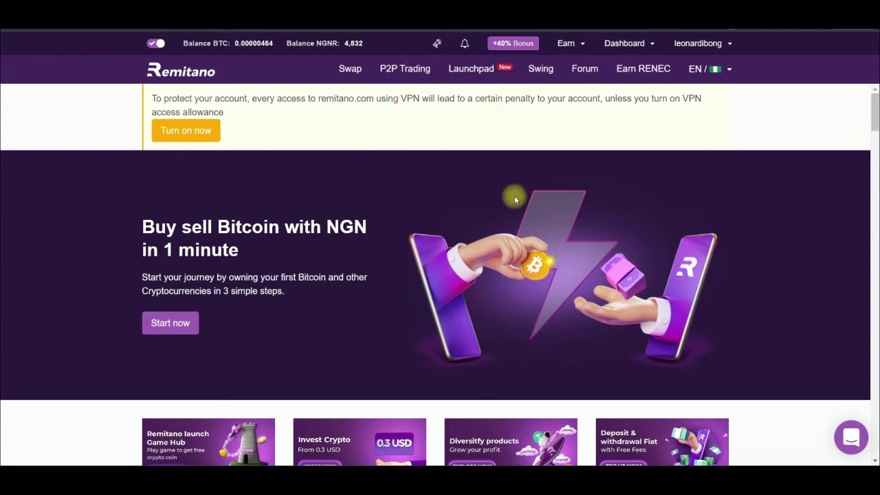
Look over the coin list on the home page and the countries offered in the market selector
scroll(369, 199, down, 10)
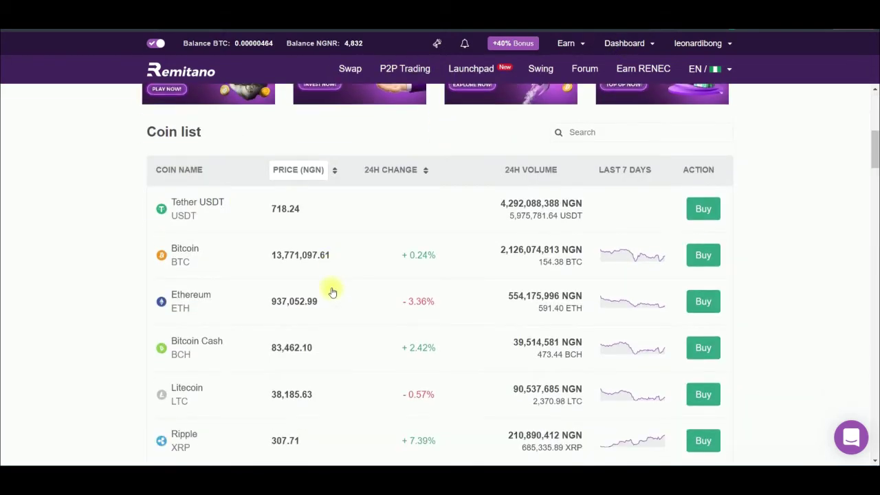
scroll(344, 284, up, 10)
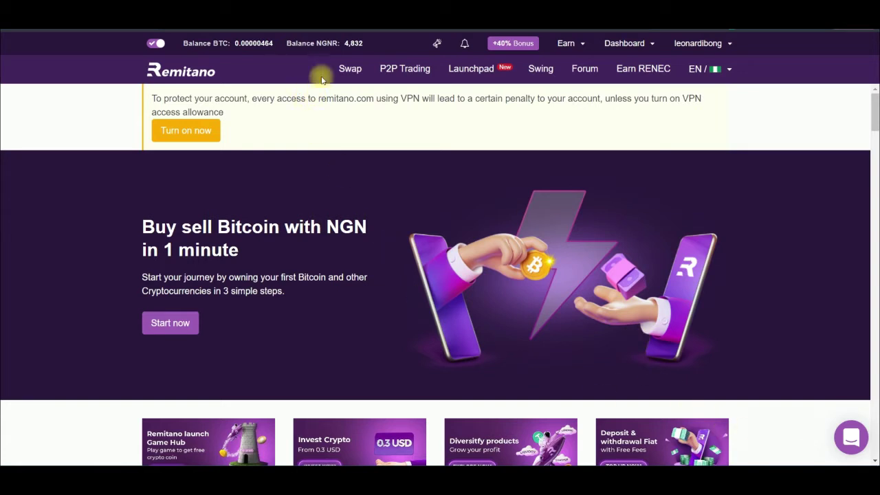
mouse_move(318, 50)
mouse_down()
mouse_move(344, 40)
mouse_move(306, 41)
mouse_move(334, 51)
mouse_up()
mouse_move(708, 90)
mouse_down()
mouse_move(749, 69)
mouse_move(688, 55)
mouse_move(693, 95)
mouse_up()
mouse_move(740, 63)
mouse_down()
mouse_move(702, 56)
mouse_move(720, 98)
mouse_move(752, 58)
mouse_move(739, 59)
mouse_up()
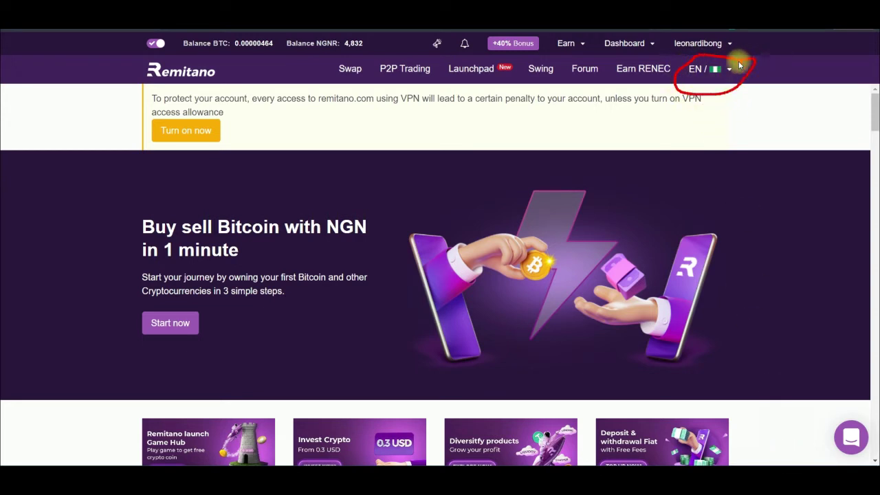
click(766, 150)
click(726, 68)
scroll(649, 165, down, 8)
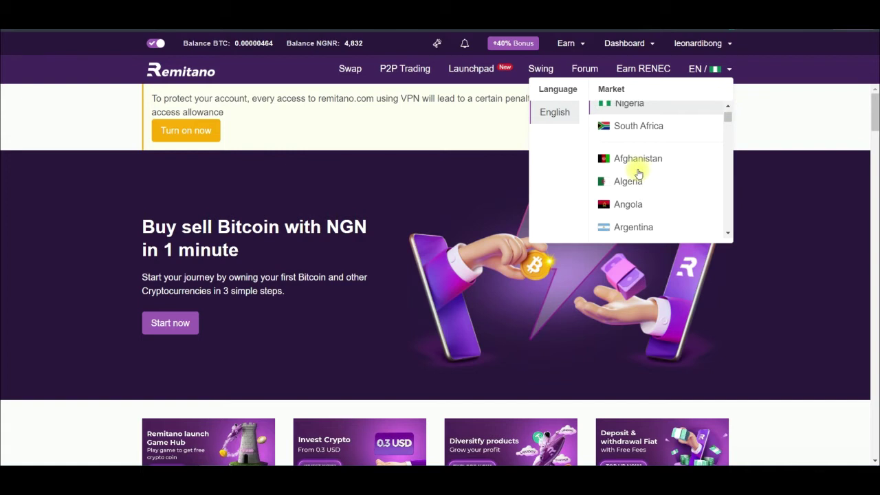
scroll(636, 182, up, 10)
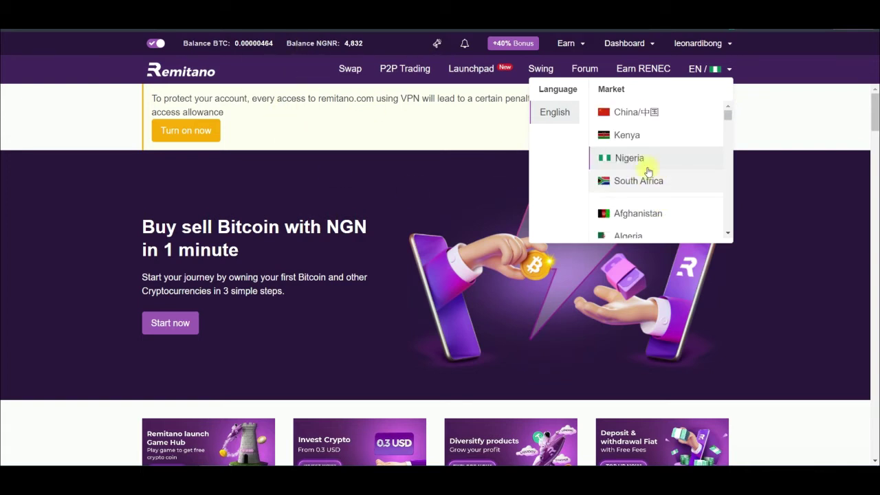
click(423, 156)
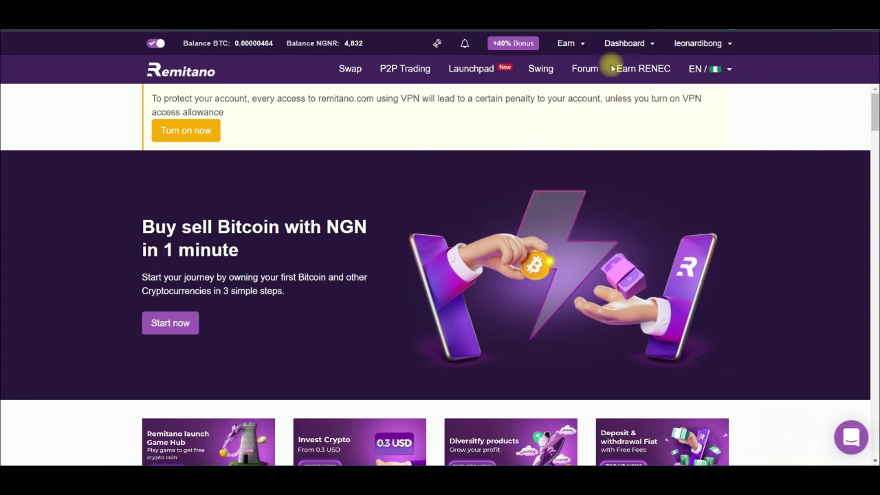
Open the account's Wallets page
mouse_move(627, 61)
mouse_down()
mouse_move(648, 28)
mouse_move(608, 59)
mouse_up()
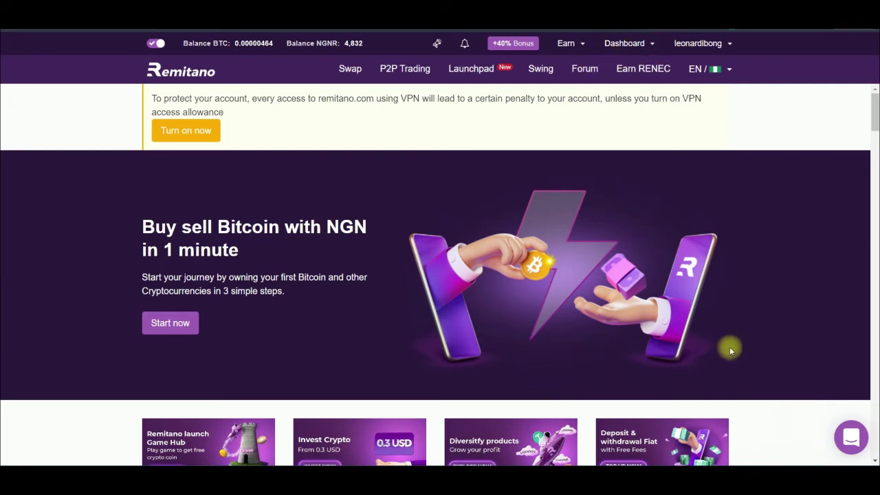
click(652, 44)
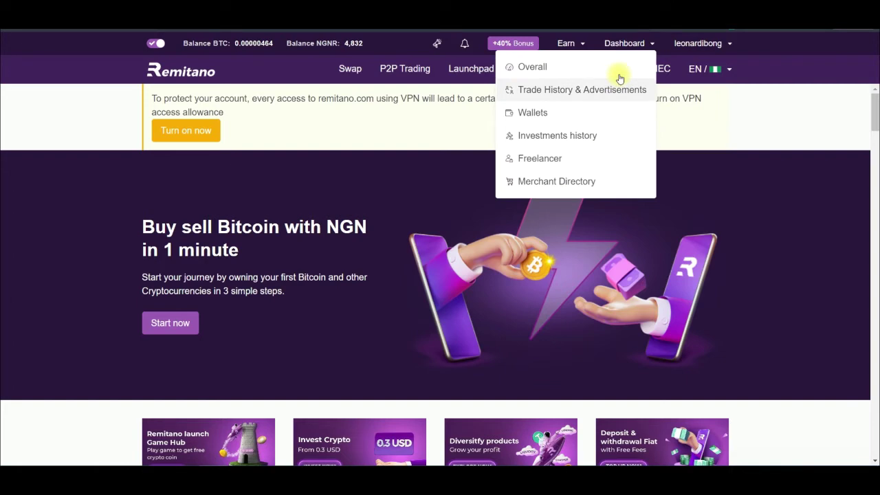
click(530, 116)
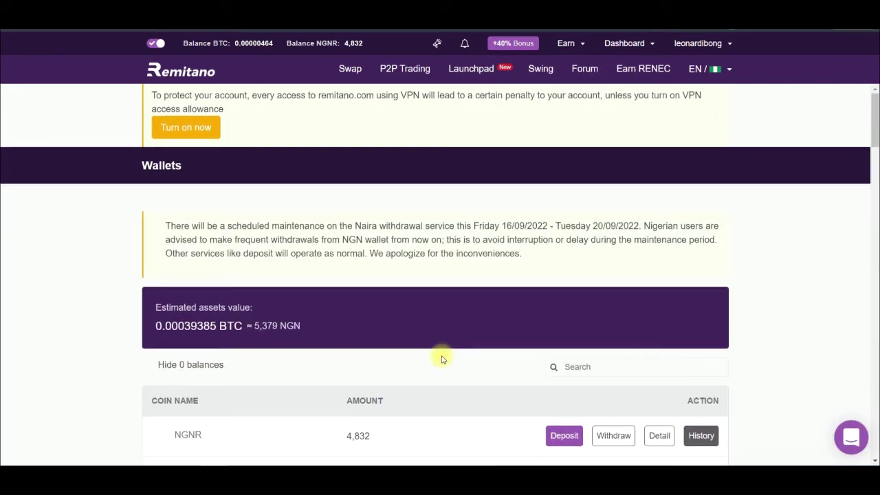
Examine the wallet list, including the NGNR, VNDR and GHSR wallets, the other coins, and the deposit and withdrawal options
scroll(442, 356, down, 3)
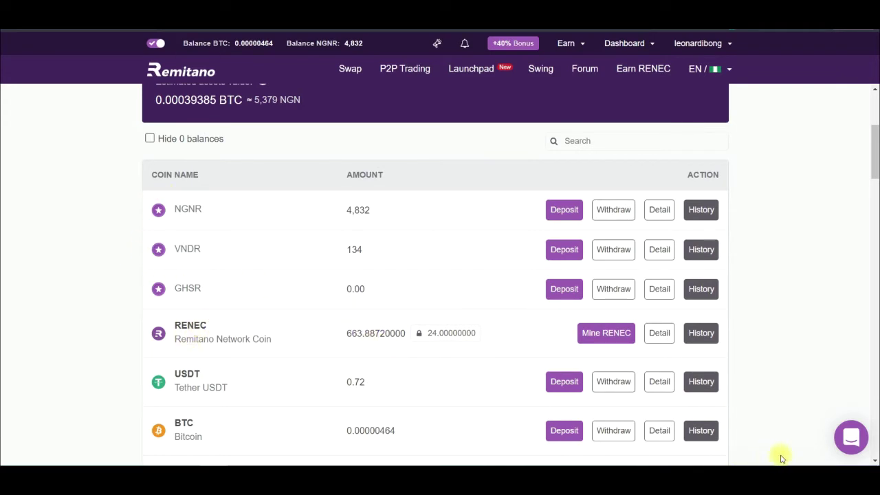
mouse_move(185, 219)
mouse_down()
mouse_move(234, 218)
mouse_move(240, 201)
mouse_up()
mouse_move(562, 187)
mouse_down()
mouse_move(543, 194)
mouse_move(585, 204)
mouse_move(565, 176)
mouse_up()
mouse_move(617, 184)
mouse_down()
mouse_move(617, 230)
mouse_move(616, 181)
mouse_up()
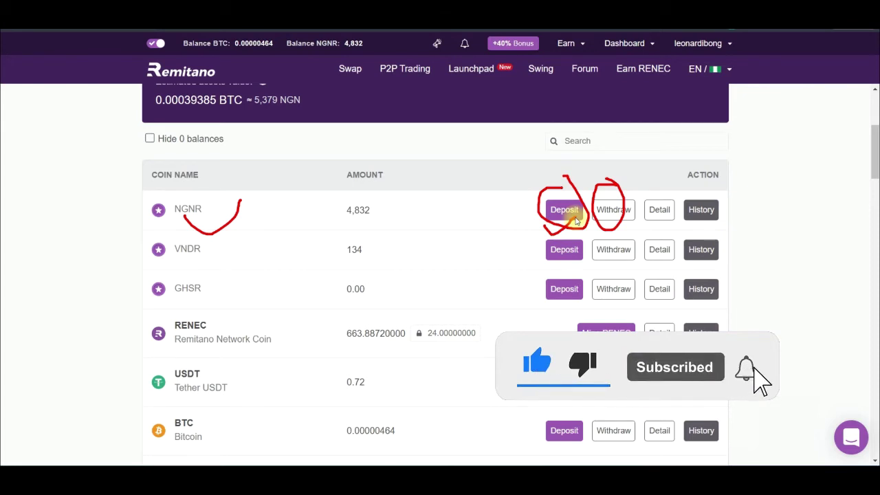
drag(618, 219, 634, 192)
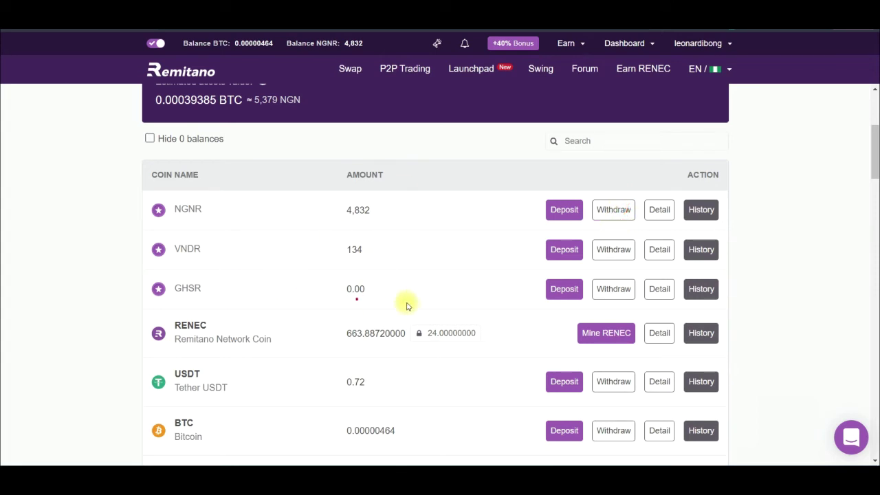
click(200, 262)
drag(200, 261, 239, 242)
drag(231, 294, 299, 268)
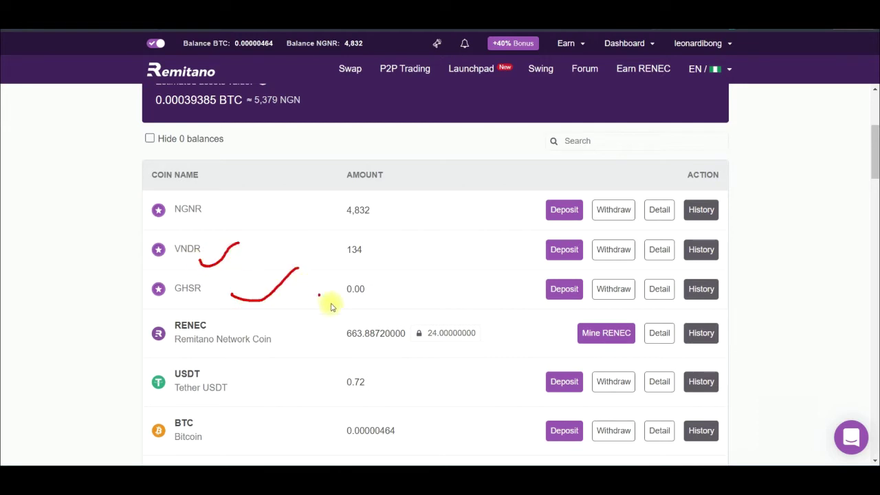
drag(376, 299, 416, 274)
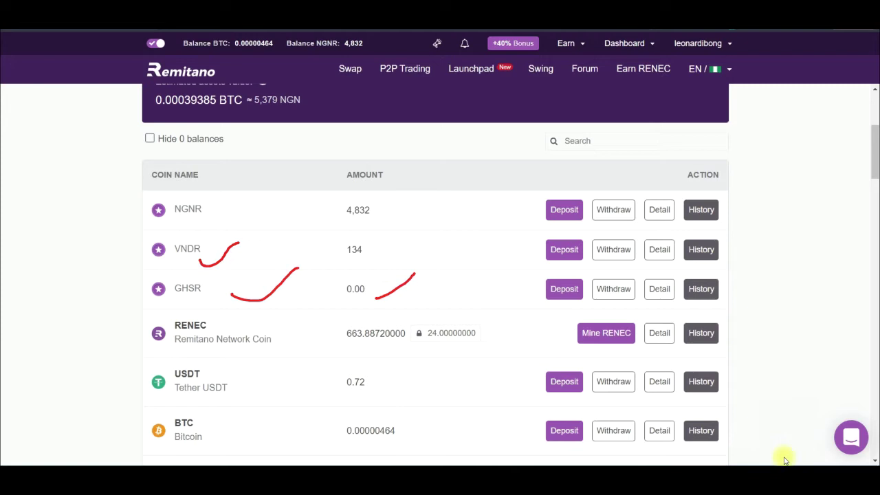
scroll(273, 288, down, 6)
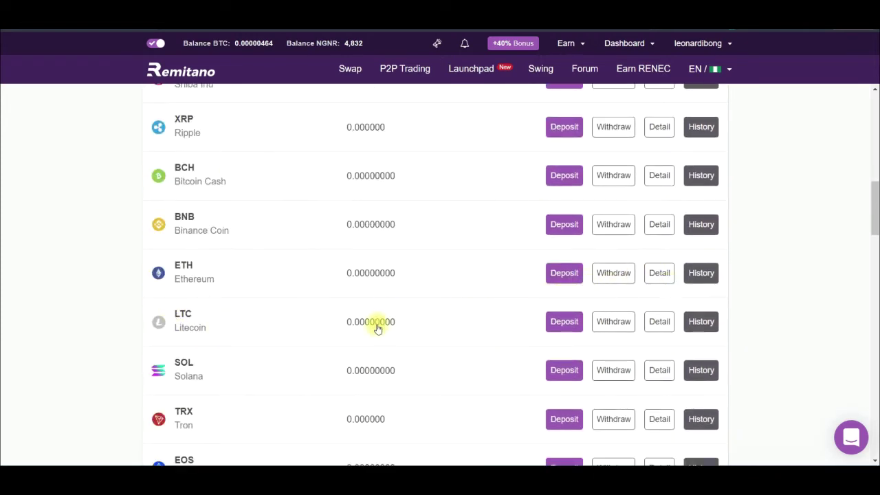
scroll(481, 389, down, 3)
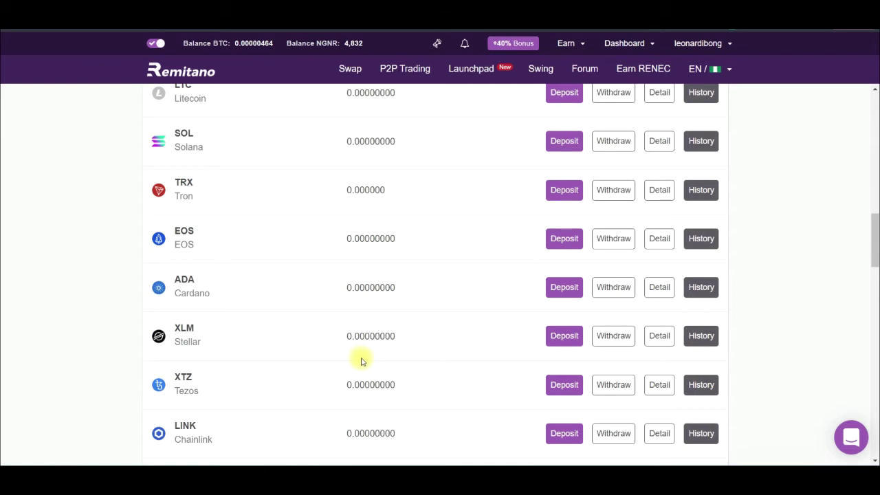
scroll(351, 358, up, 10)
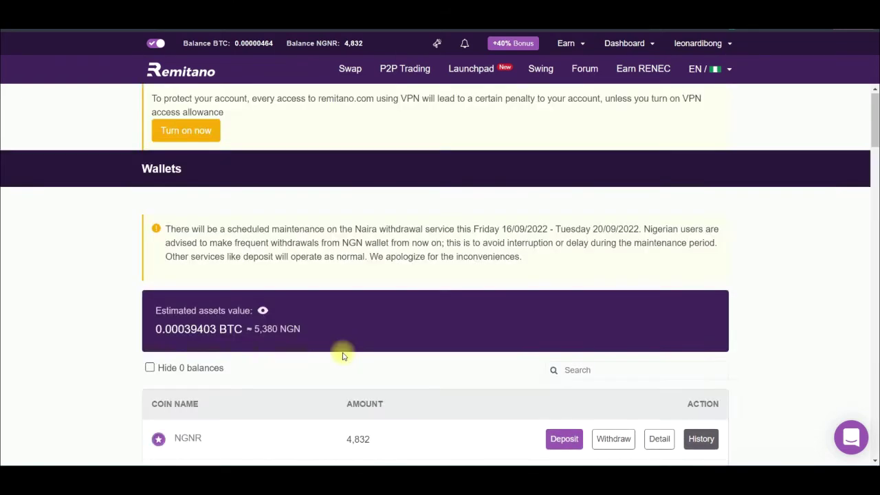
Start a deposit into the NGNR wallet with an amount of 200,000 NGN and proceed to the deposit methods
scroll(346, 356, down, 3)
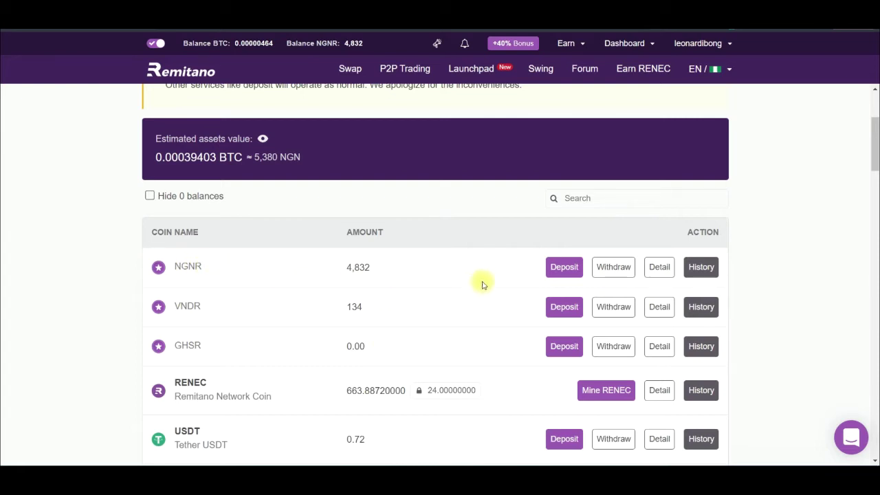
click(561, 270)
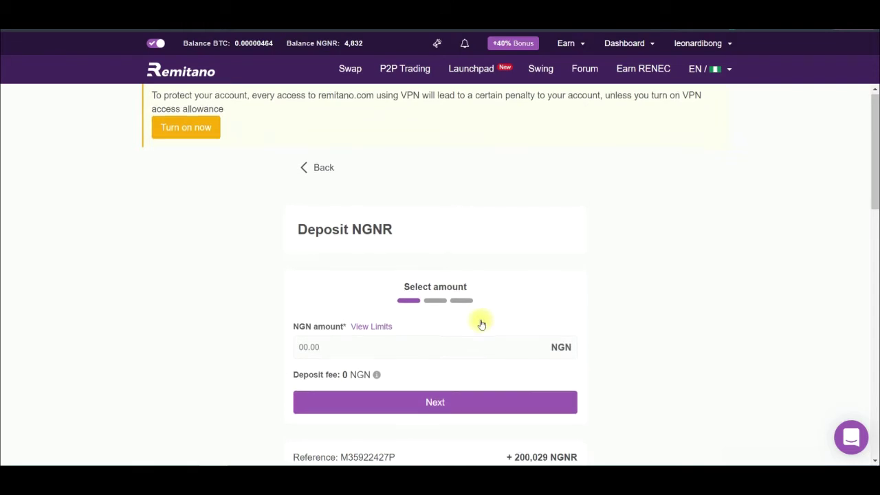
scroll(363, 213, down, 2)
click(331, 237)
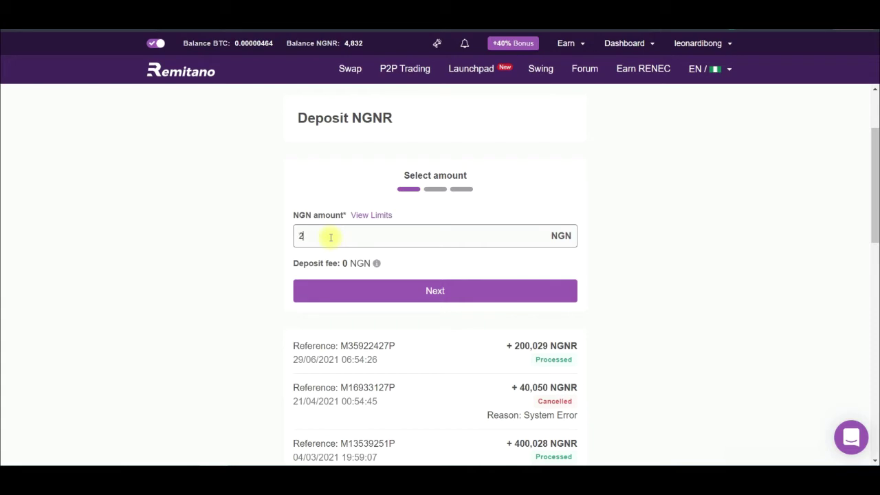
text(200,000)
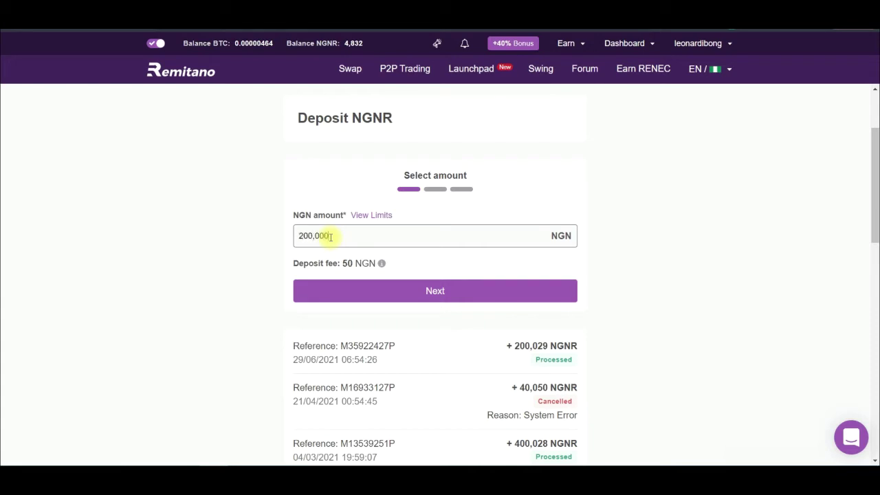
click(237, 290)
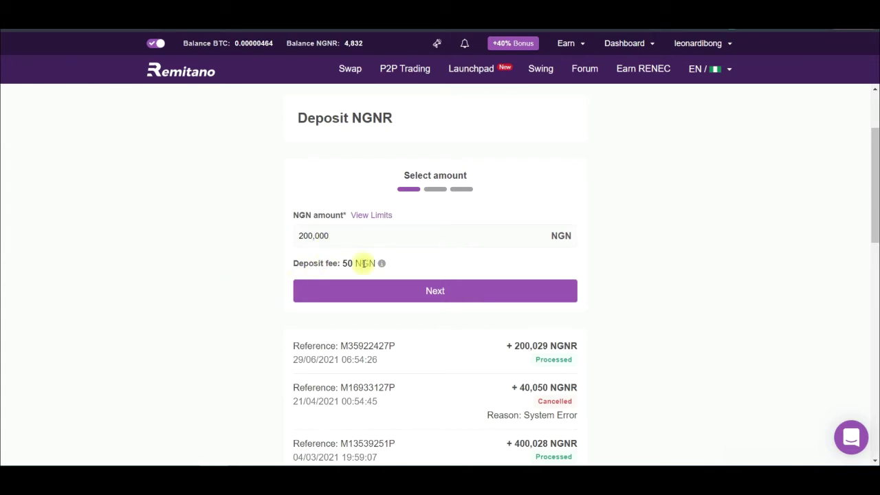
click(431, 305)
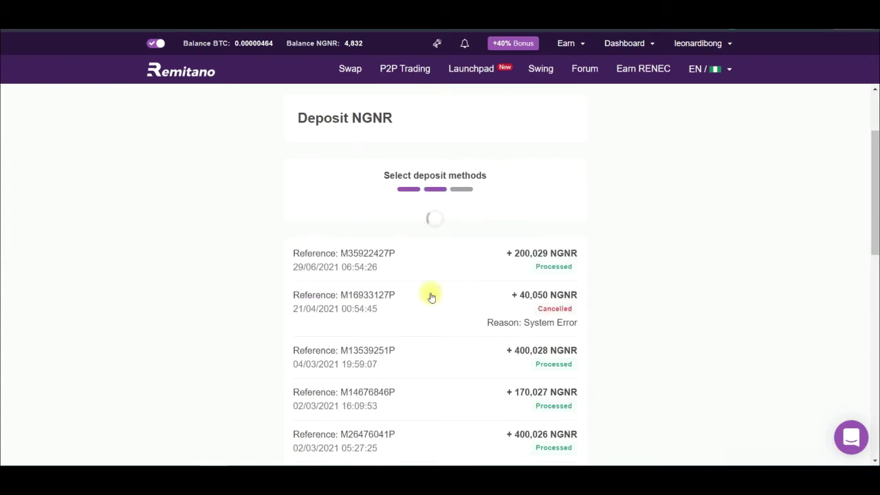
Choose United Bank for Africa as the bank to transfer money to and submit the deposit order
scroll(430, 303, up, 1)
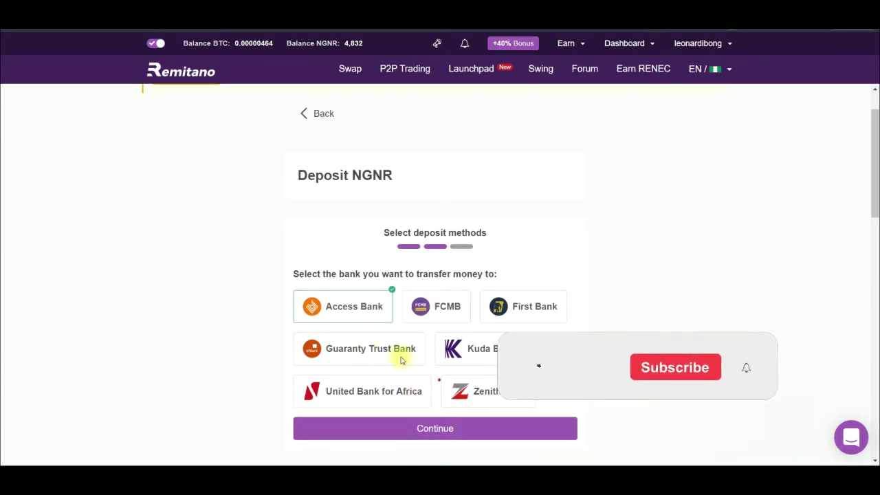
drag(348, 328, 385, 325)
mouse_move(446, 330)
mouse_down()
mouse_move(451, 337)
mouse_move(483, 318)
mouse_up()
drag(536, 324, 570, 320)
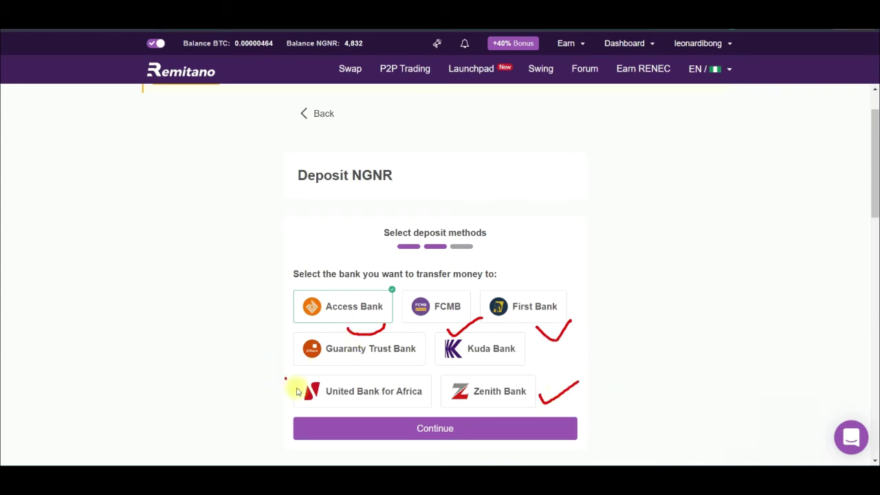
drag(383, 410, 433, 392)
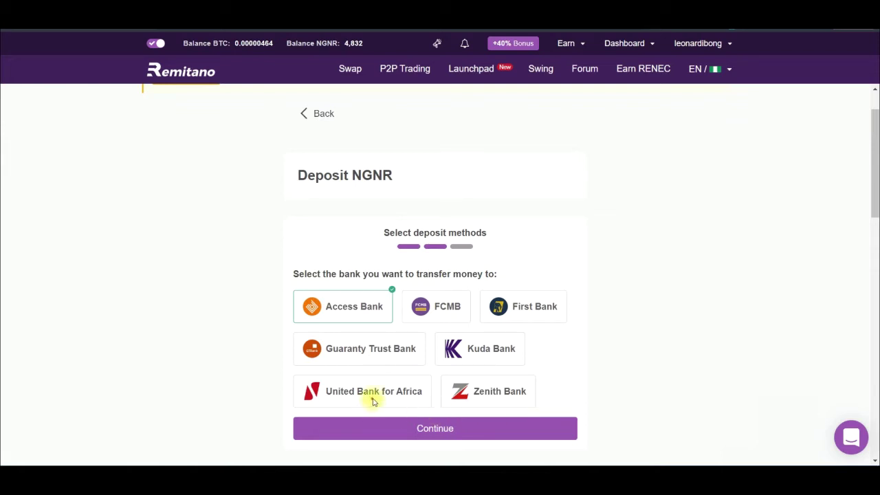
mouse_move(368, 409)
mouse_down()
mouse_move(409, 415)
mouse_move(448, 385)
mouse_up()
click(365, 390)
scroll(438, 382, down, 2)
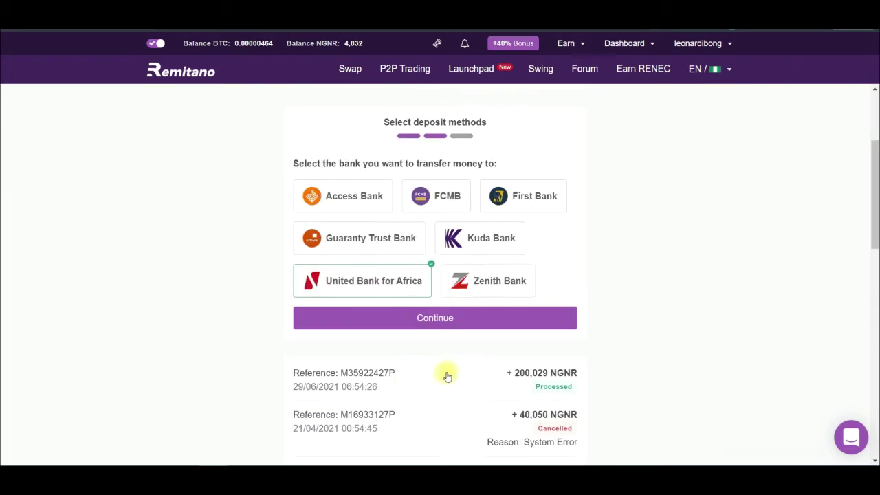
click(430, 316)
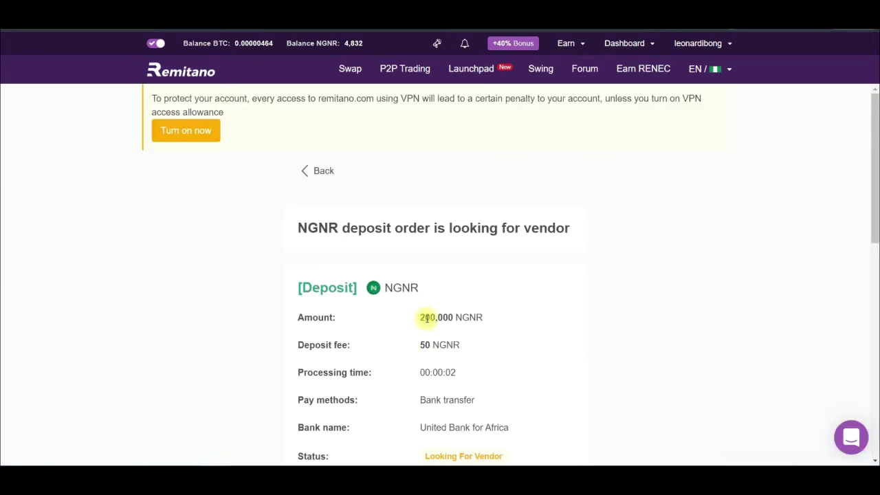
Examine the deposit order's transfer instructions, including the account details, bank, exact amount, payment content, payment options and bank notice
scroll(406, 321, down, 1)
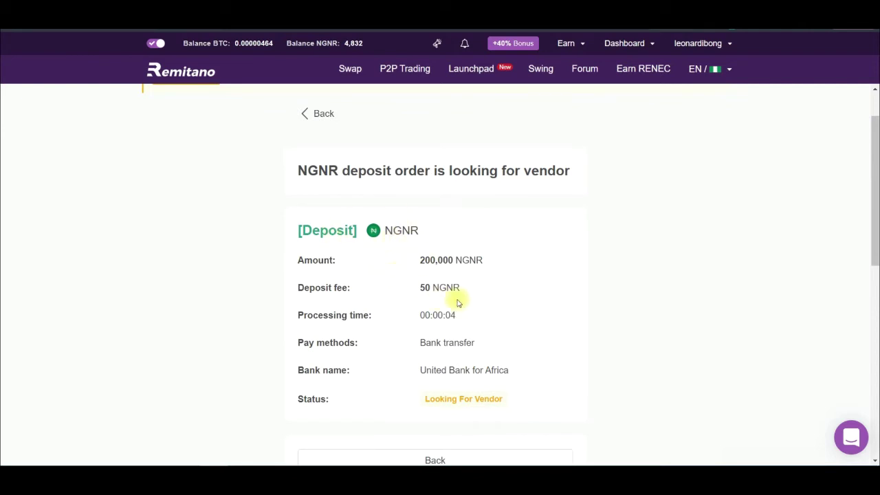
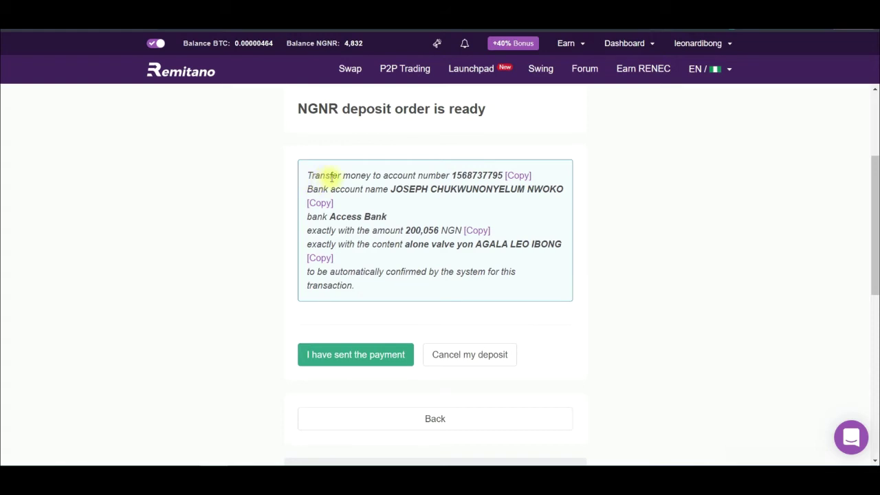
drag(452, 176, 507, 178)
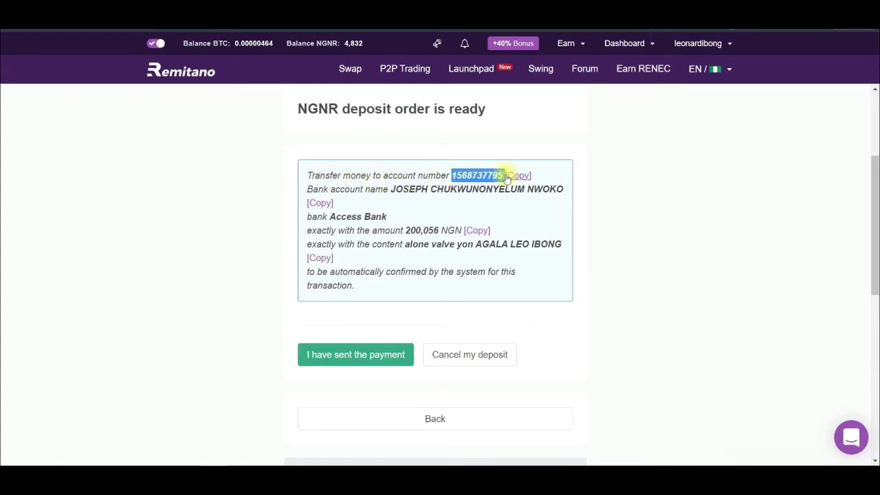
click(355, 189)
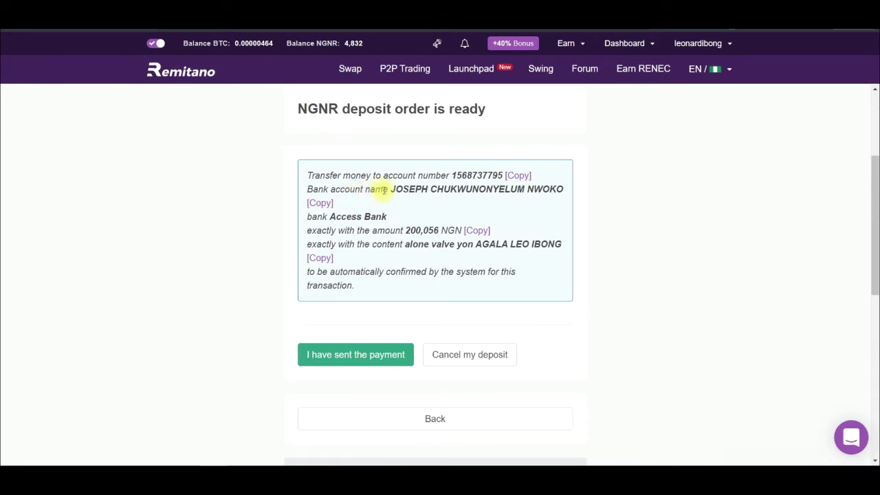
drag(400, 190, 500, 193)
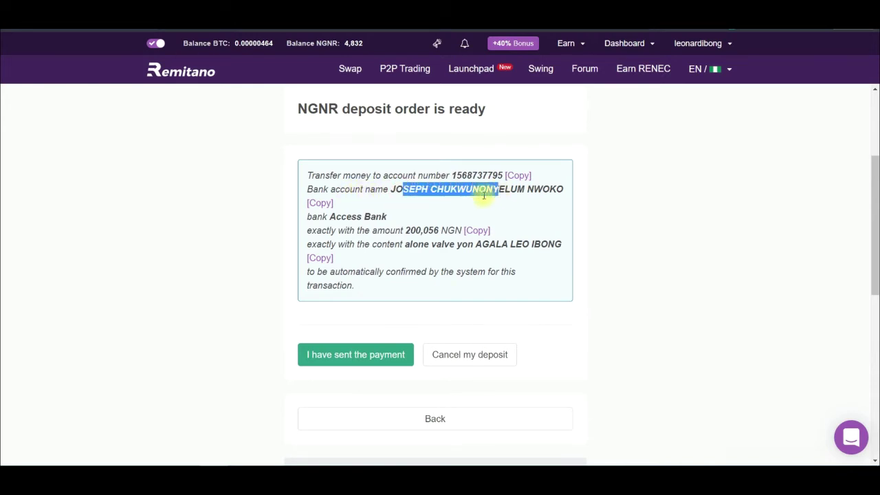
drag(395, 217, 332, 217)
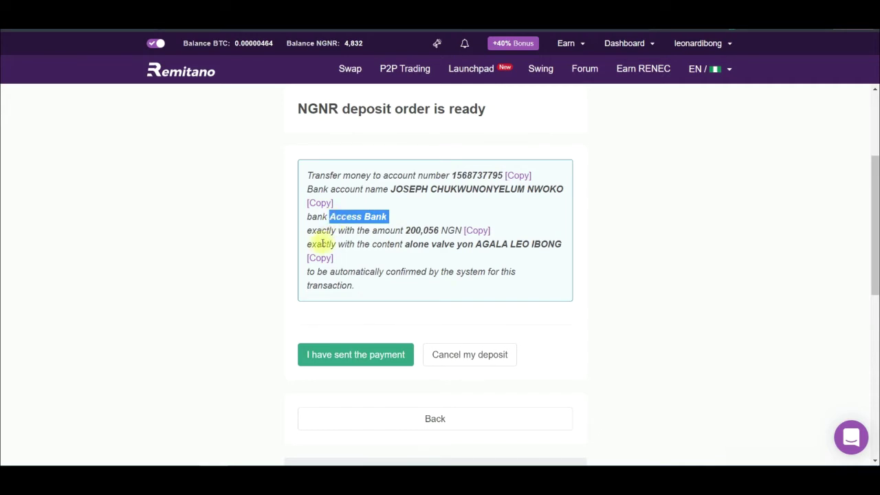
drag(308, 236, 434, 229)
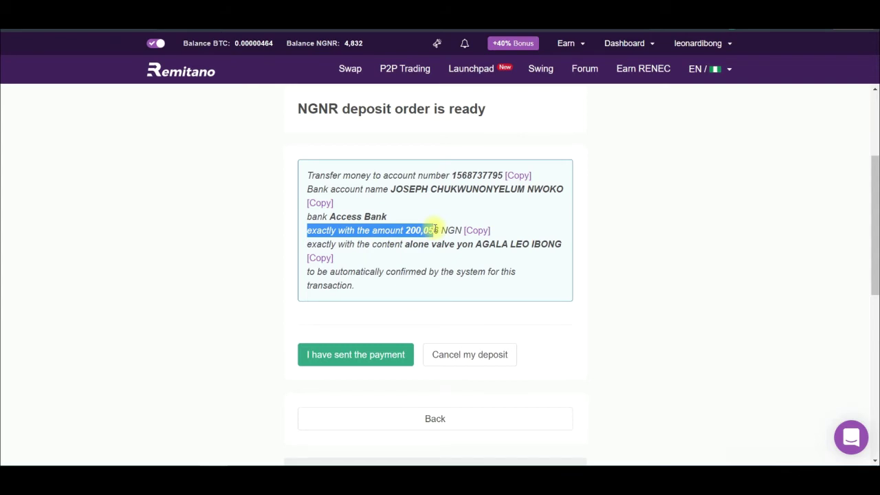
click(432, 230)
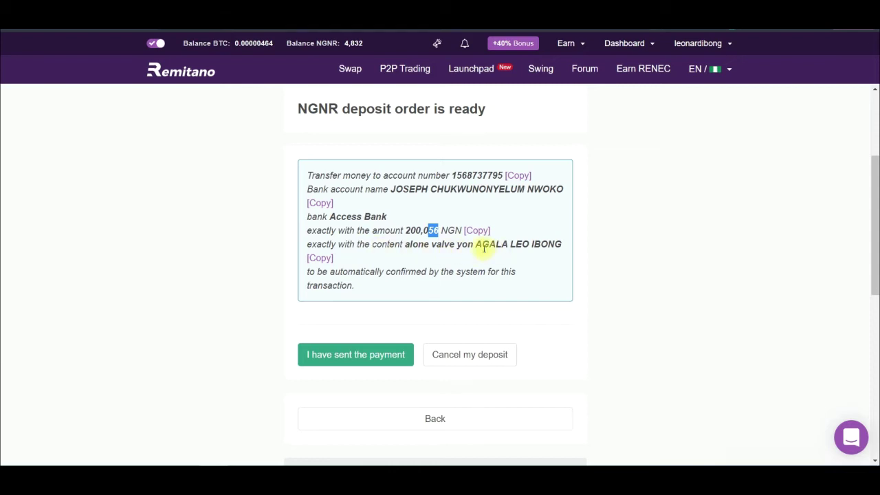
drag(475, 244, 558, 244)
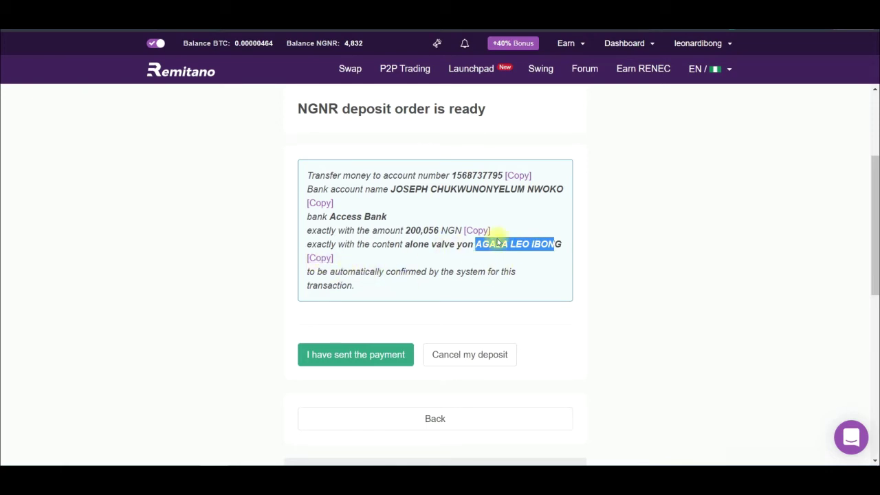
drag(349, 274, 398, 281)
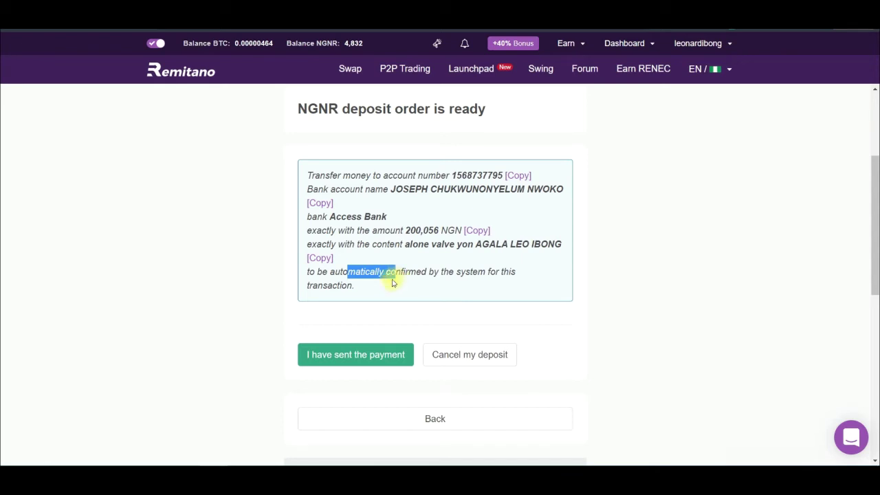
click(344, 285)
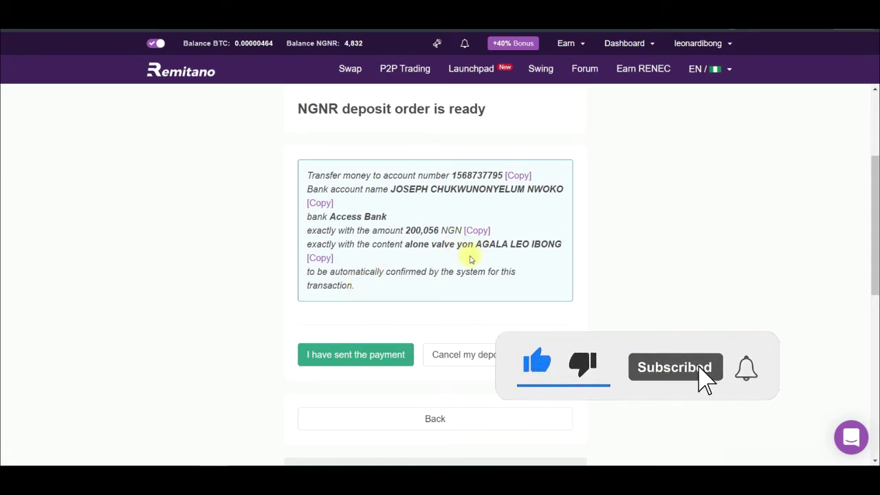
scroll(465, 276, down, 3)
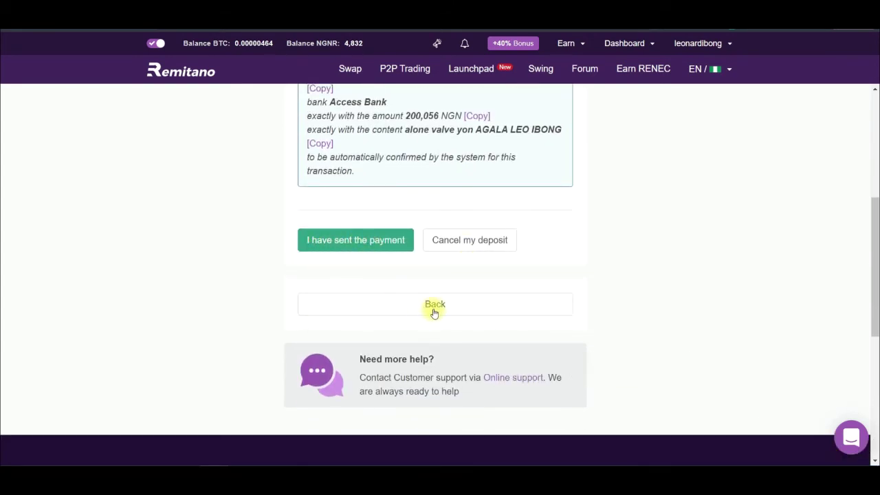
scroll(436, 309, up, 6)
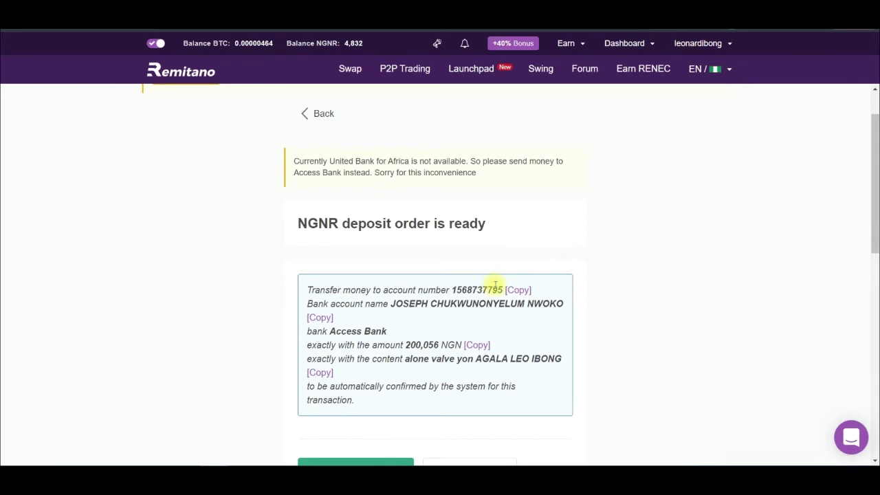
scroll(481, 285, up, 2)
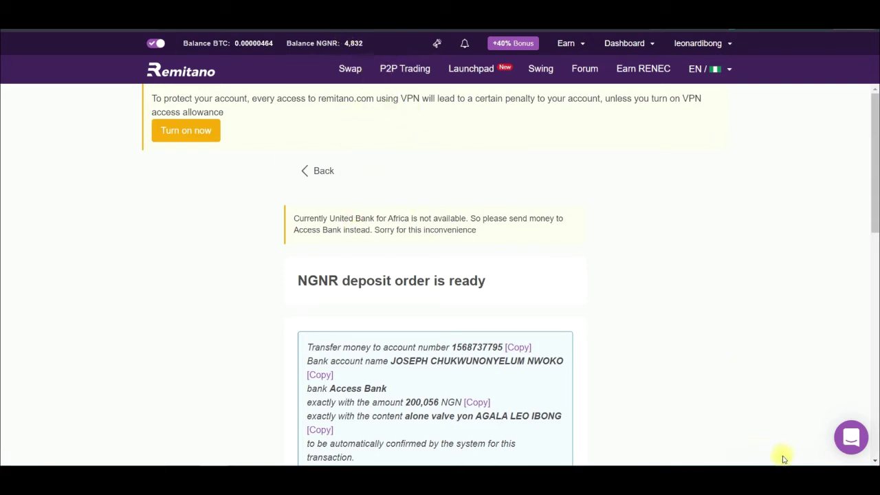
Open the Swap page
mouse_move(356, 58)
mouse_down()
mouse_move(347, 35)
mouse_move(366, 50)
mouse_up()
mouse_move(345, 51)
mouse_down()
mouse_move(328, 71)
mouse_move(354, 86)
mouse_up()
click(352, 68)
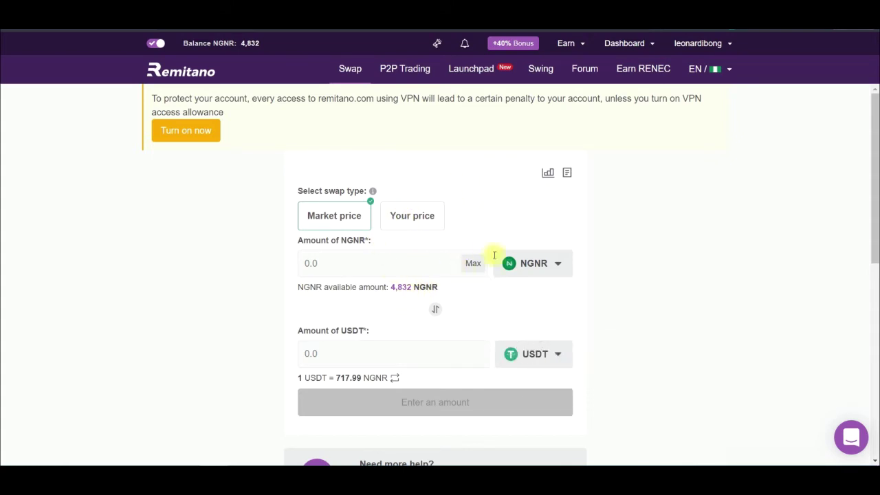
Choose NGNR from the fiat currencies as the currency to swap from and check its available amount
click(556, 266)
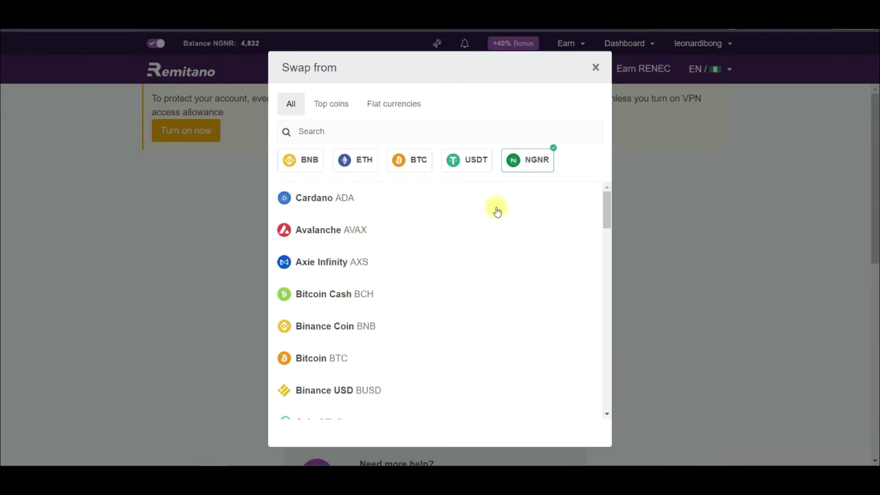
scroll(297, 363, down, 3)
scroll(324, 328, up, 3)
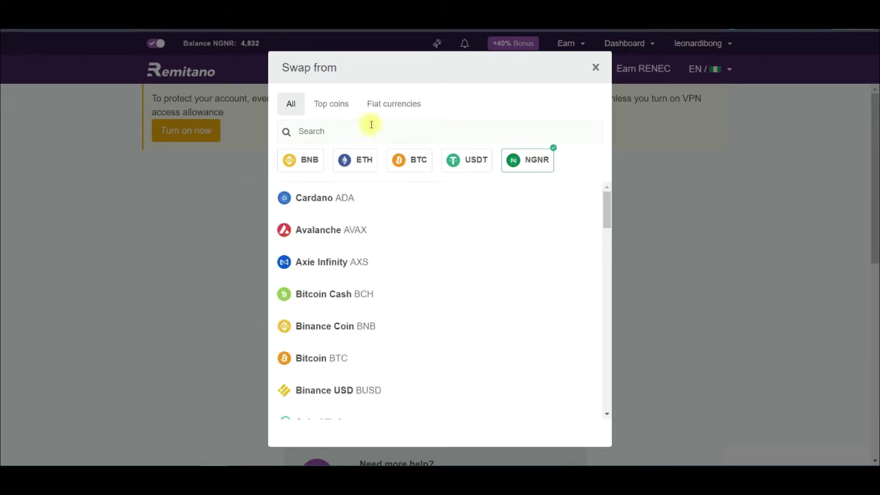
click(392, 103)
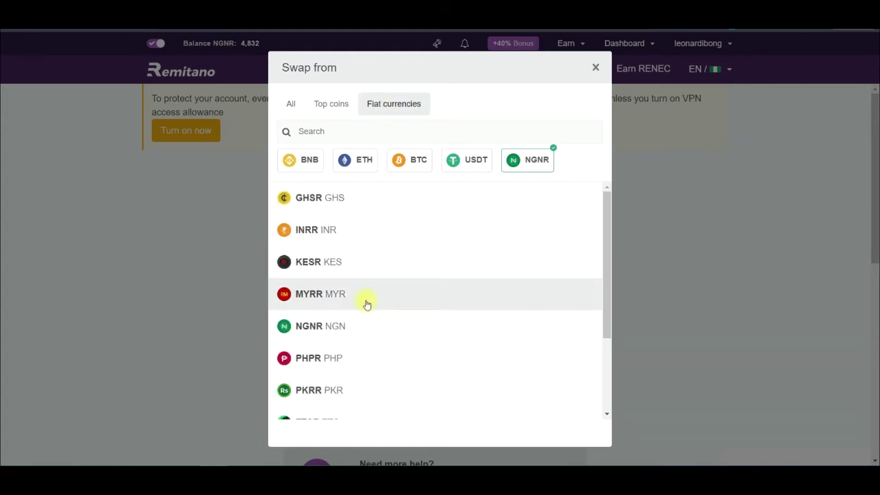
scroll(344, 217, down, 3)
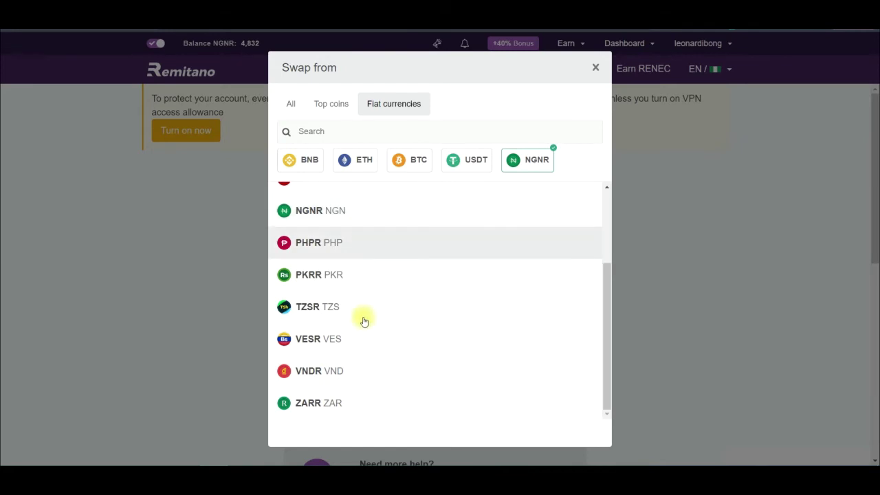
scroll(364, 320, up, 2)
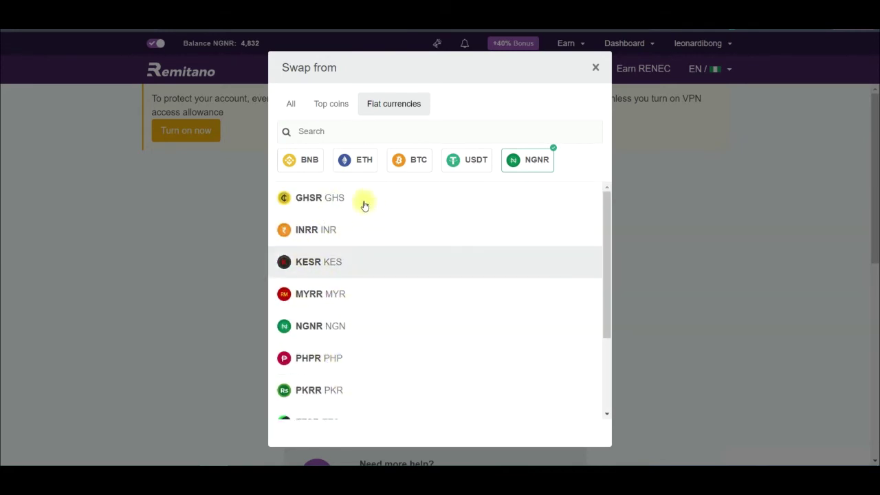
scroll(336, 330, down, 2)
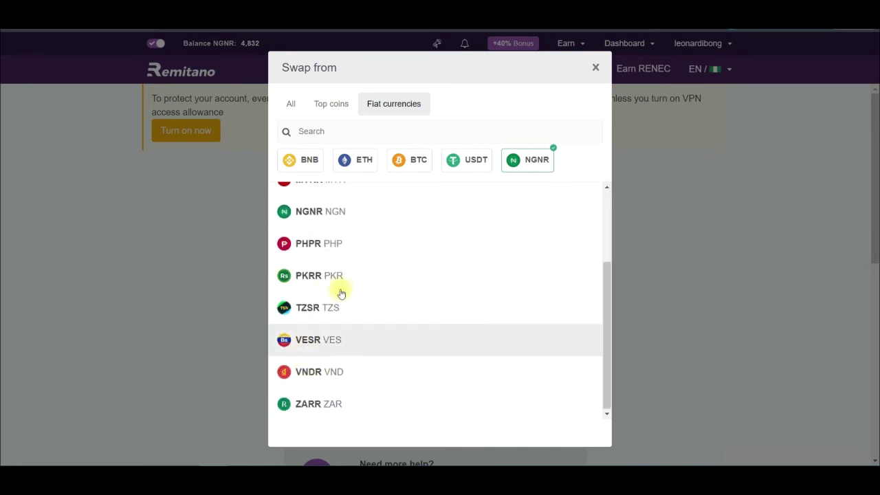
scroll(335, 378, up, 2)
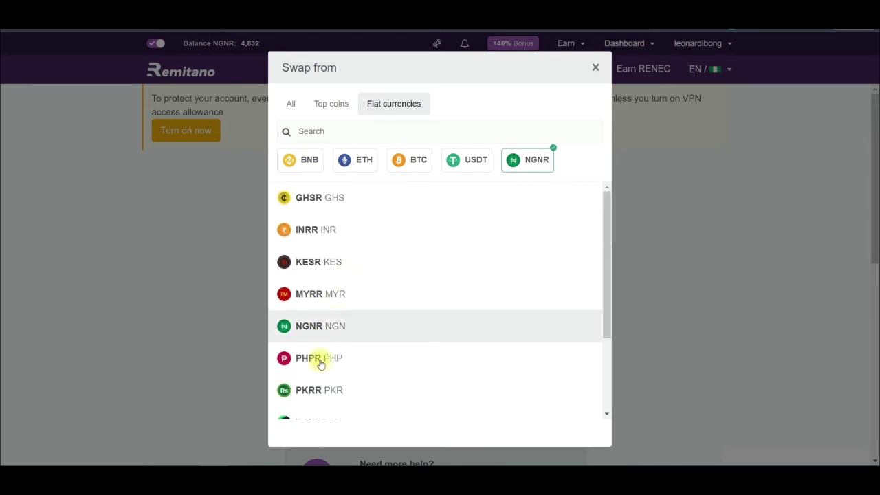
scroll(312, 385, down, 2)
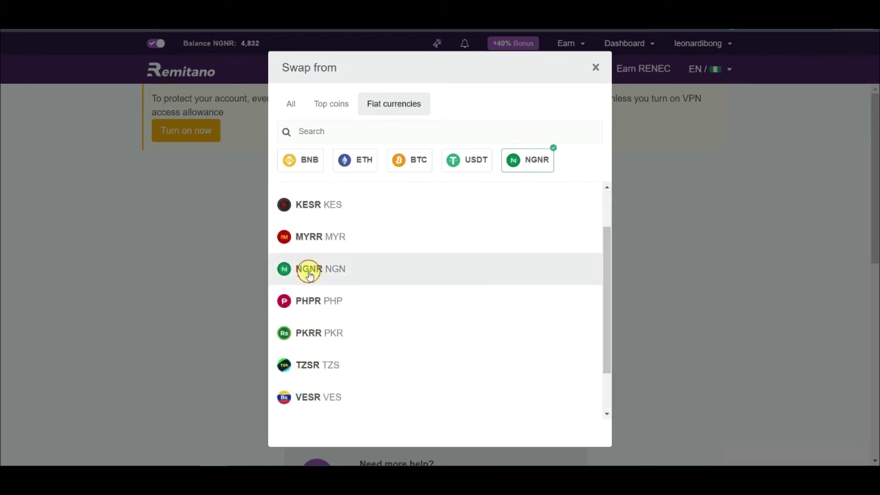
click(309, 273)
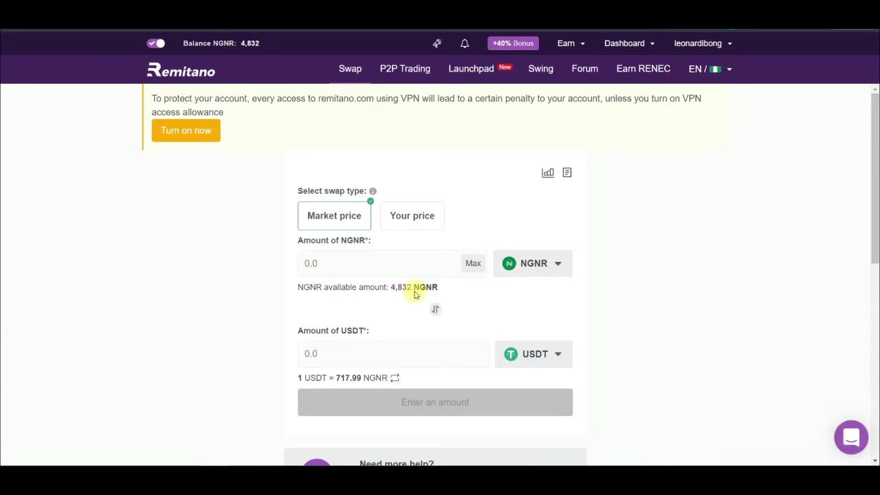
drag(390, 288, 416, 287)
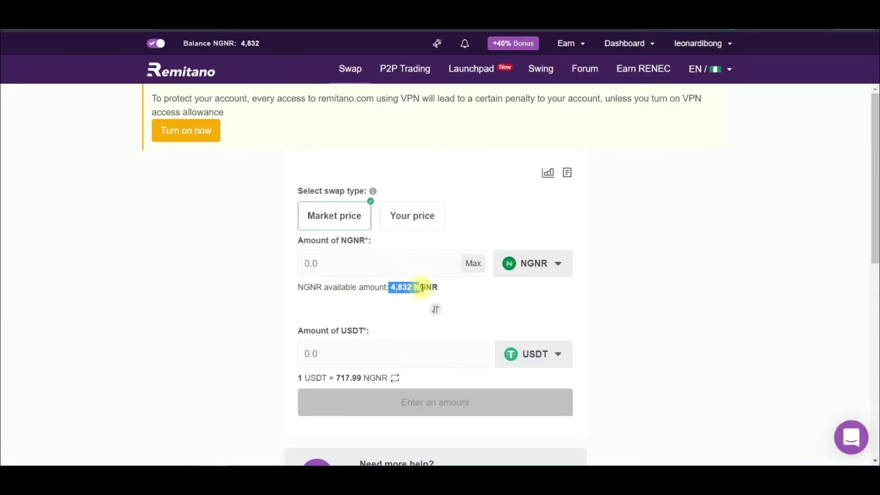
Search the swap-to currencies for "xrp" and choose Ripple (XRP) as the currency to receive
click(554, 355)
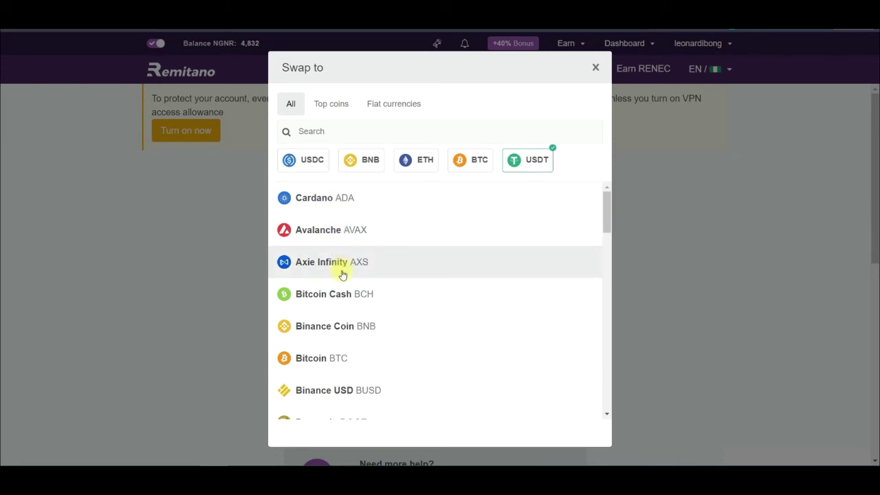
scroll(341, 274, down, 1)
scroll(340, 206, up, 1)
click(306, 130)
click(307, 130)
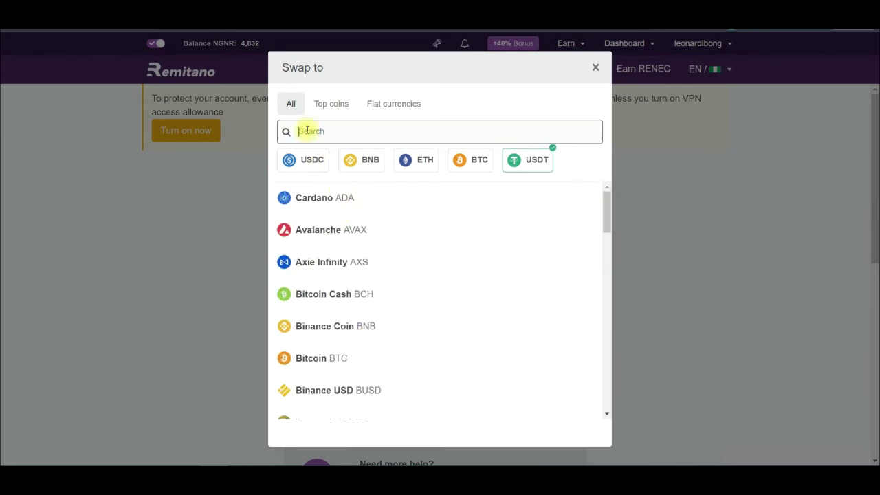
text(x)
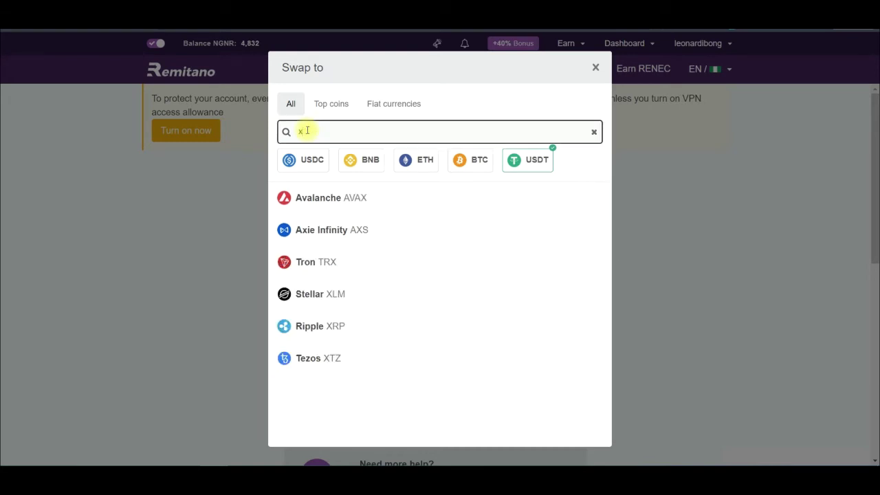
text(rp)
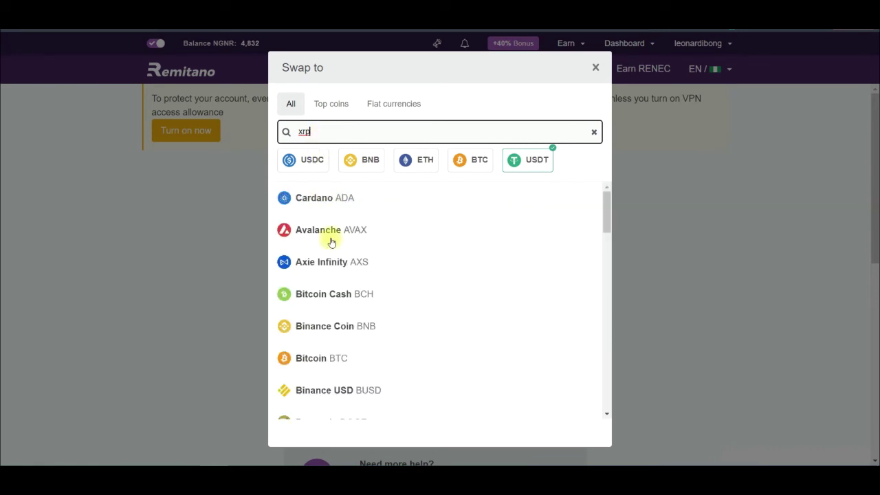
scroll(337, 309, down, 4)
scroll(336, 334, down, 3)
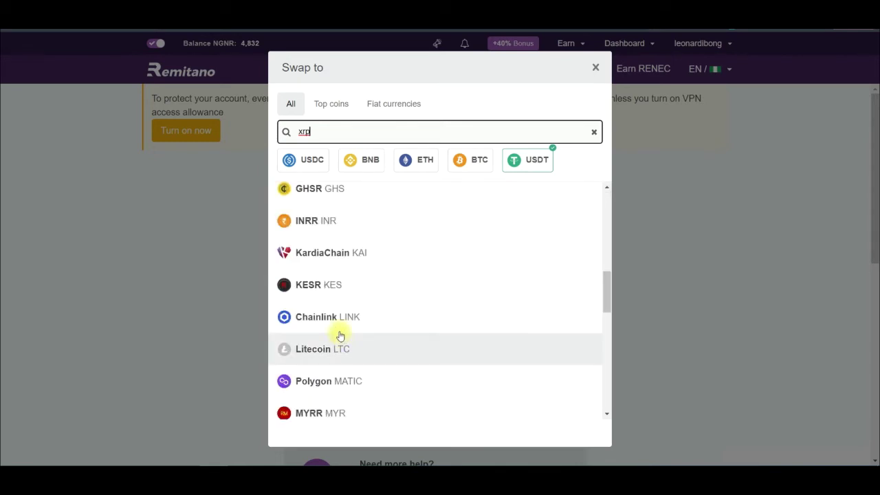
scroll(337, 336, up, 3)
click(322, 130)
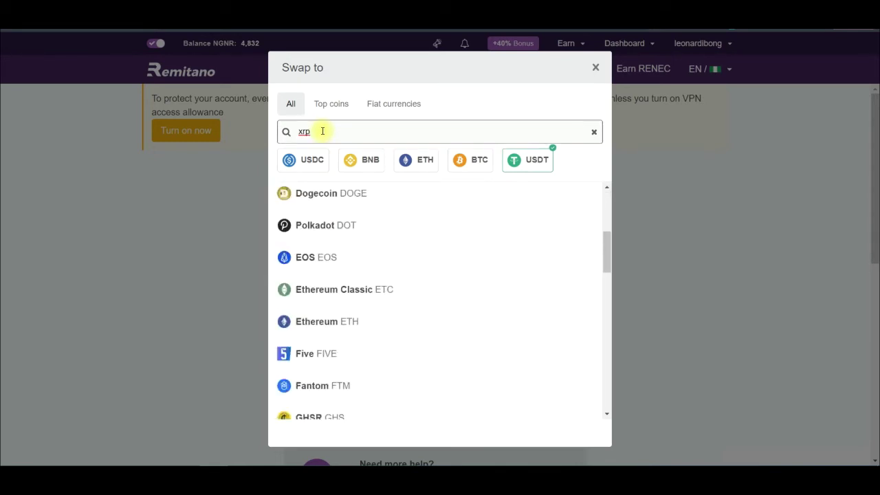
click(323, 131)
key(BackSpace)
click(321, 198)
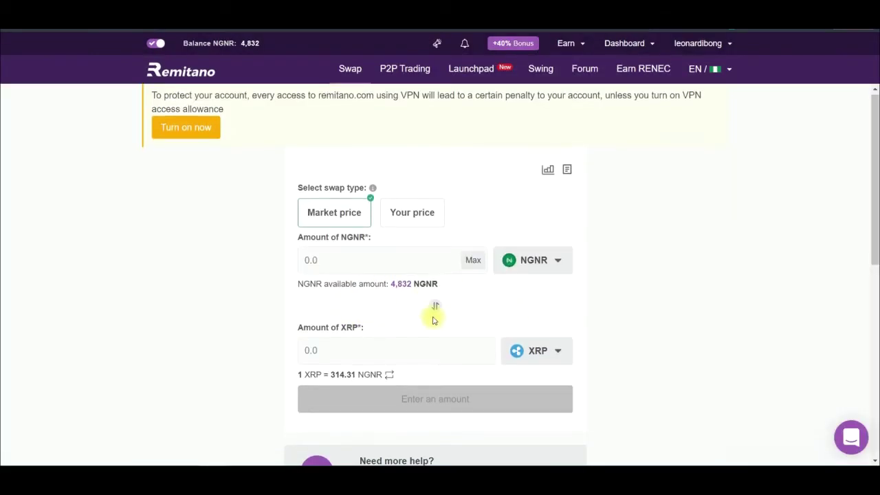
Set the swap amount to the maximum available 4,832 NGNR and check the corresponding XRP amount
scroll(433, 320, down, 1)
drag(391, 230, 419, 231)
click(473, 205)
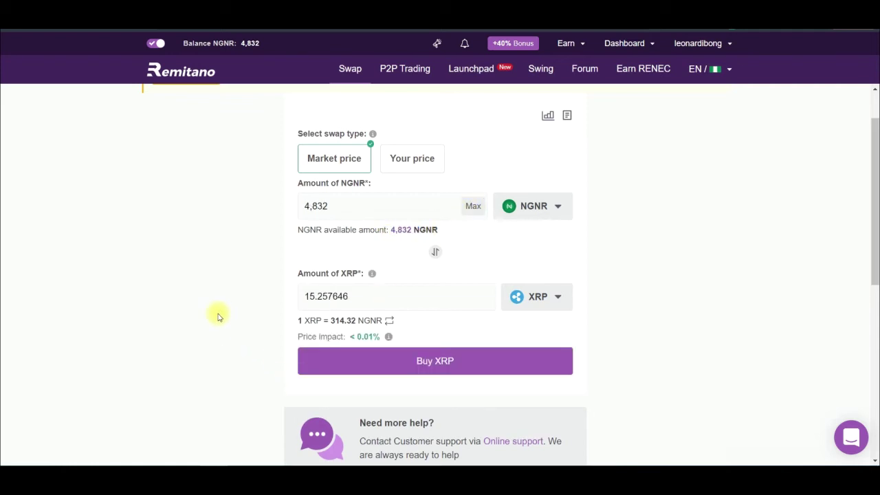
drag(354, 296, 302, 295)
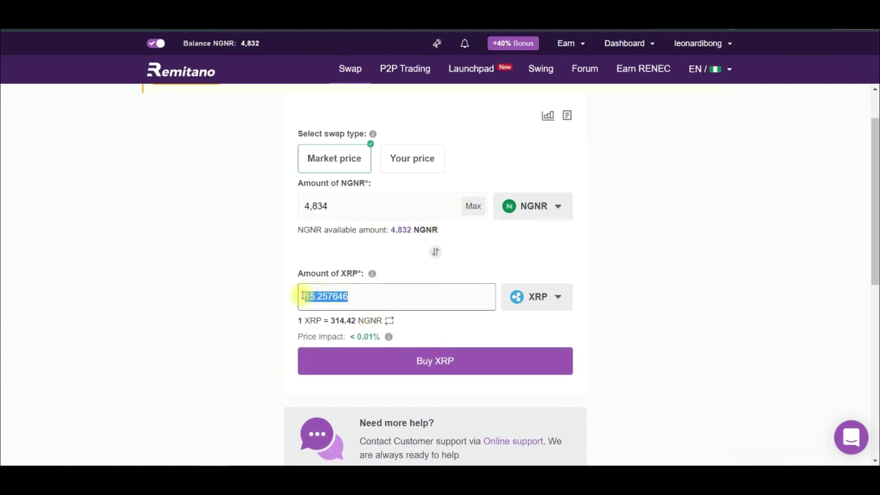
click(312, 296)
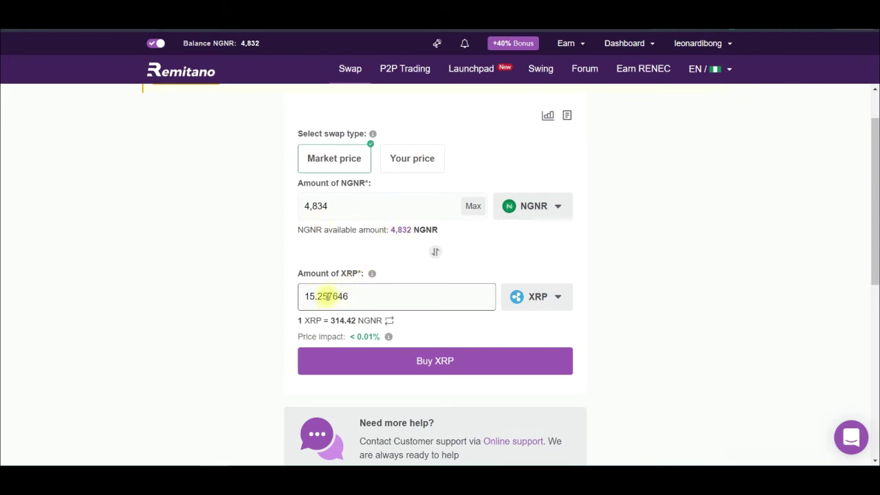
Compare the entered NGNR amount with the corresponding XRP amount on the swap form
drag(308, 296, 359, 293)
click(208, 327)
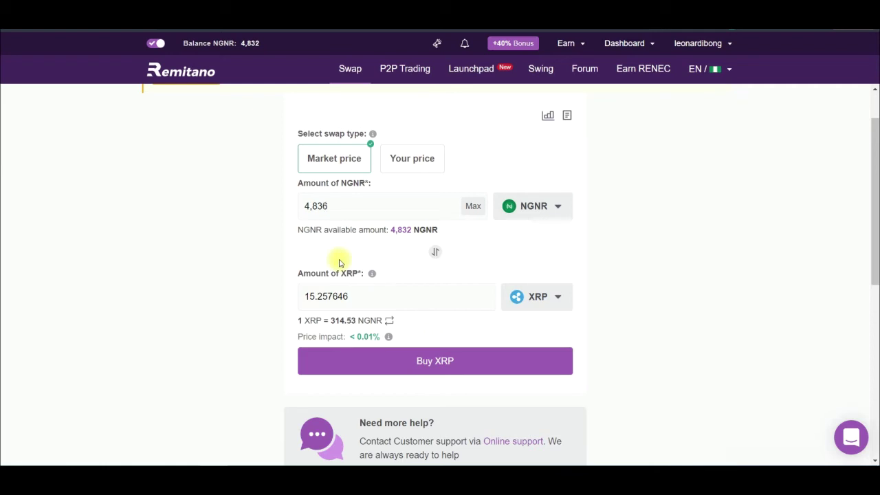
drag(336, 207, 311, 205)
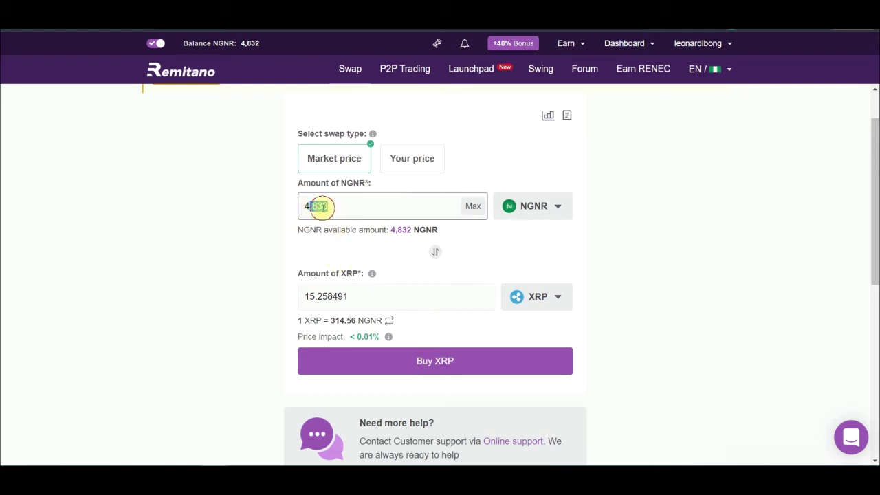
click(268, 251)
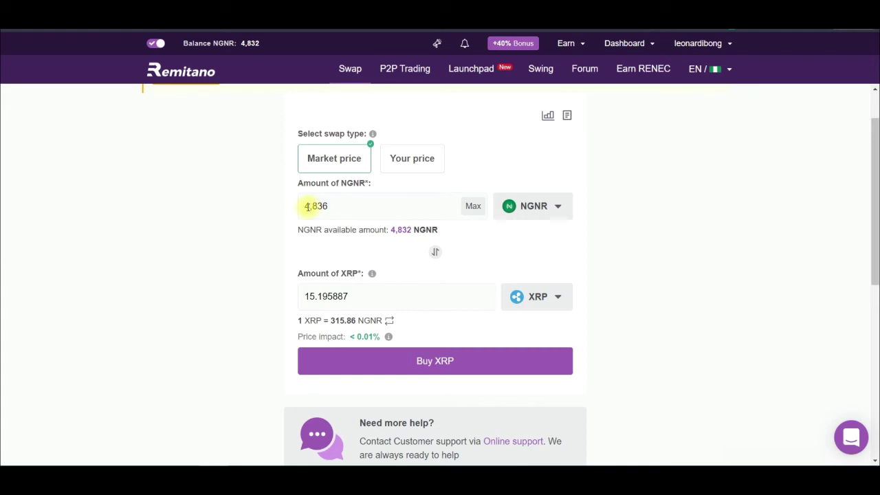
drag(303, 206, 341, 204)
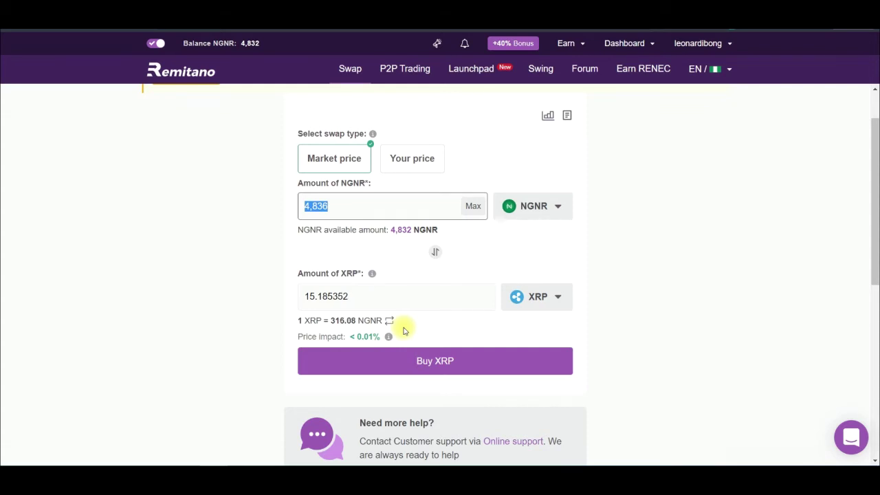
Choose BNB as the currency to receive and check the corresponding BNB amount
click(544, 300)
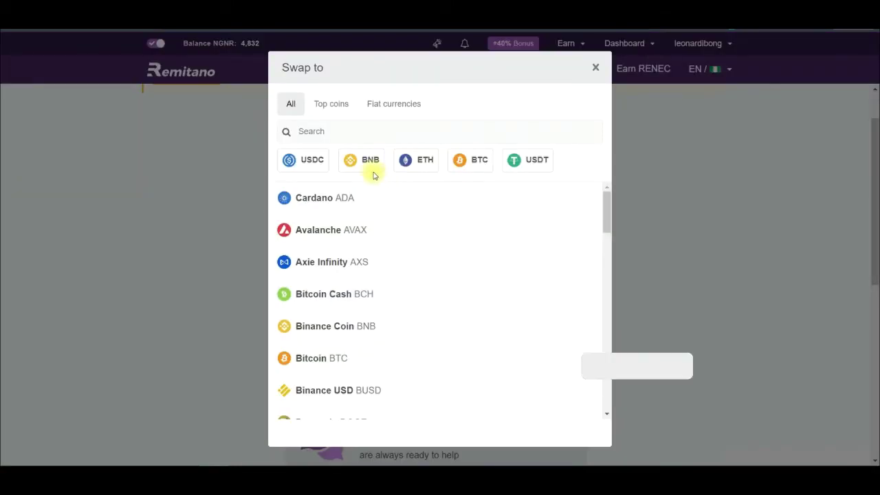
click(366, 160)
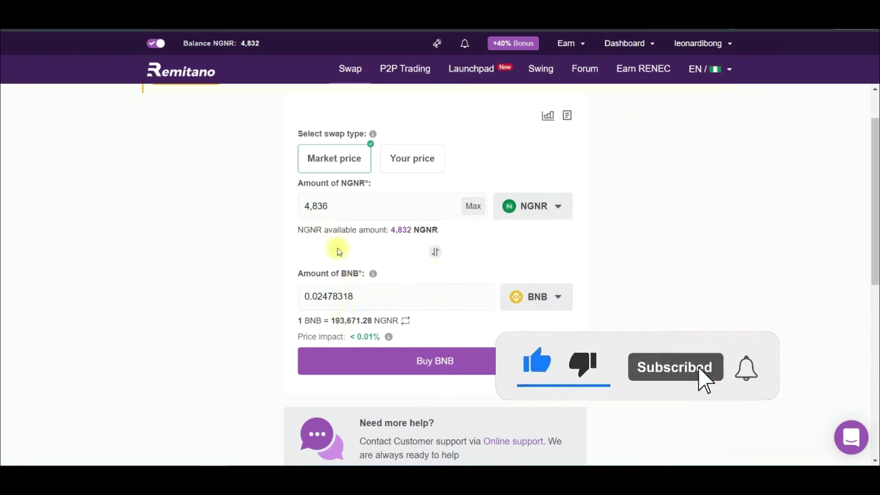
drag(304, 296, 318, 296)
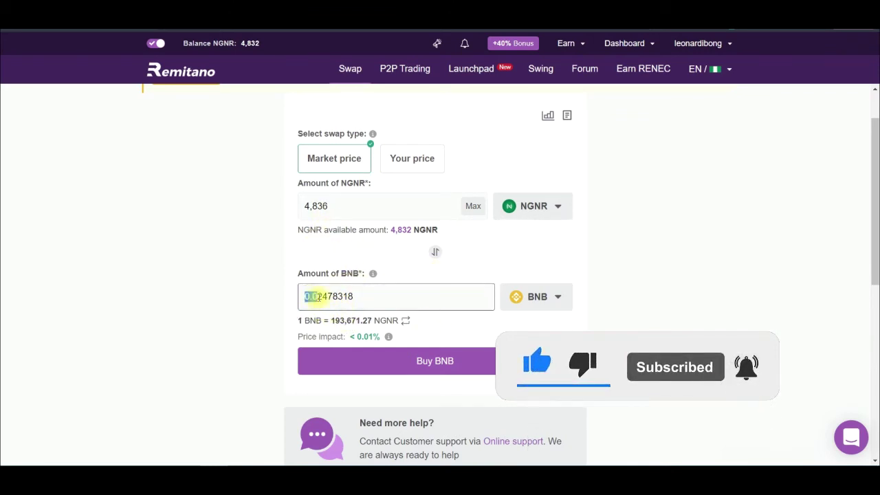
click(333, 296)
click(472, 210)
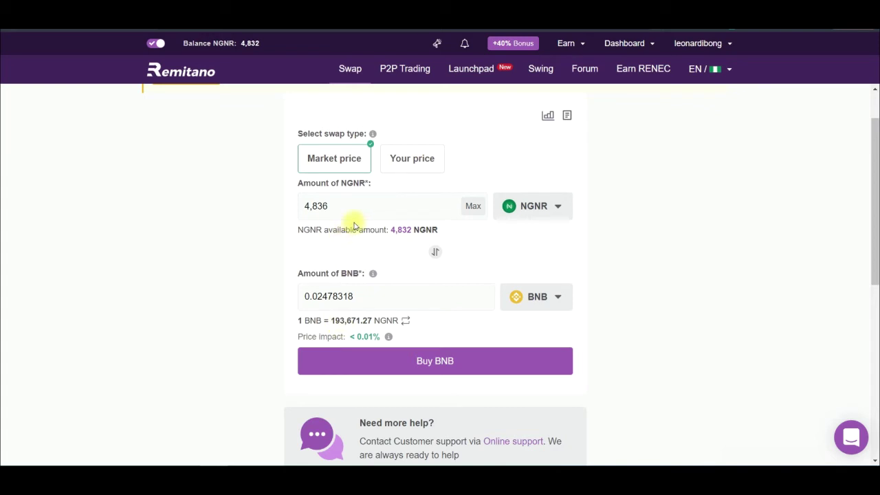
Choose ETH as the currency to receive and set the swap amount to the maximum available 4,832 NGNR
click(543, 302)
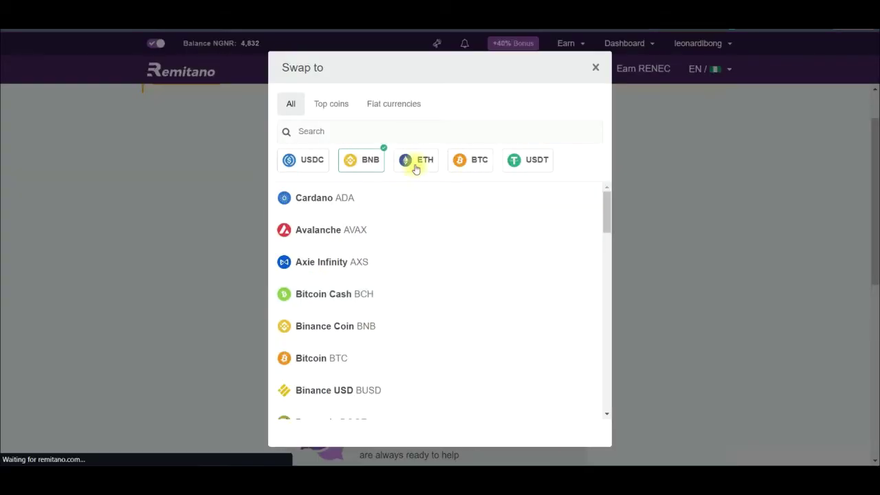
click(415, 168)
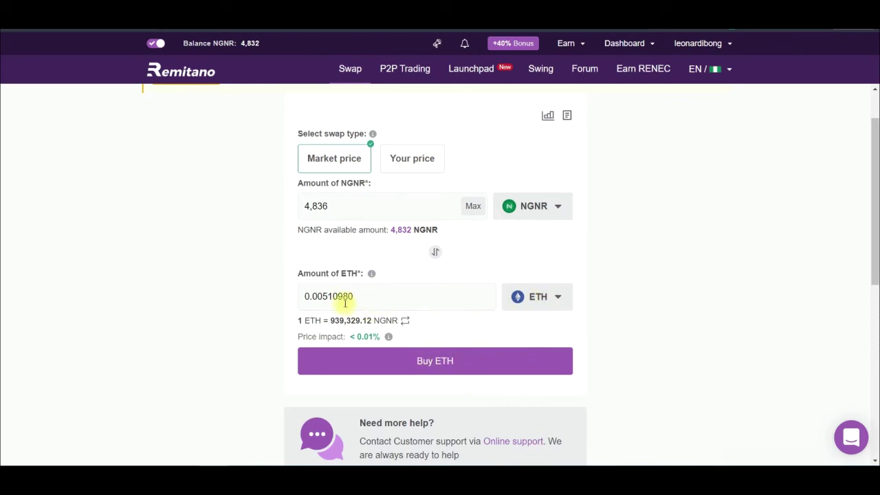
click(473, 205)
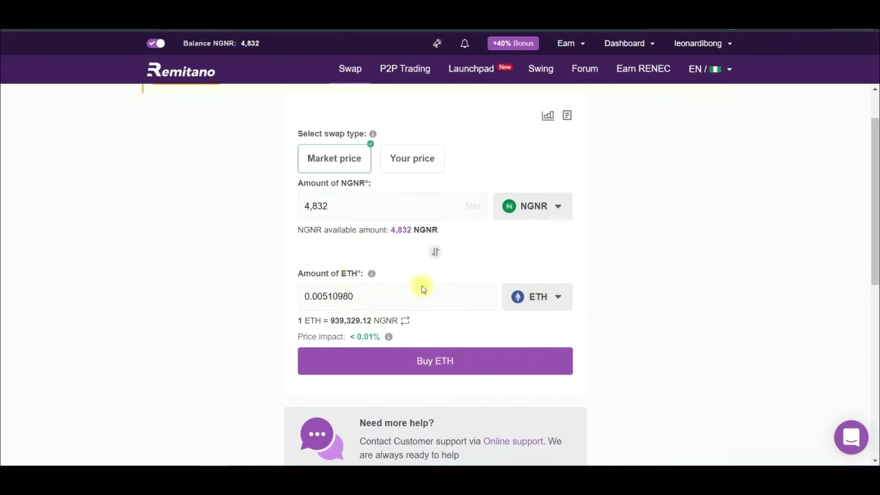
Change the currency to receive to BNB, then submit and confirm the swap of 4,832 NGNR
click(547, 297)
click(365, 154)
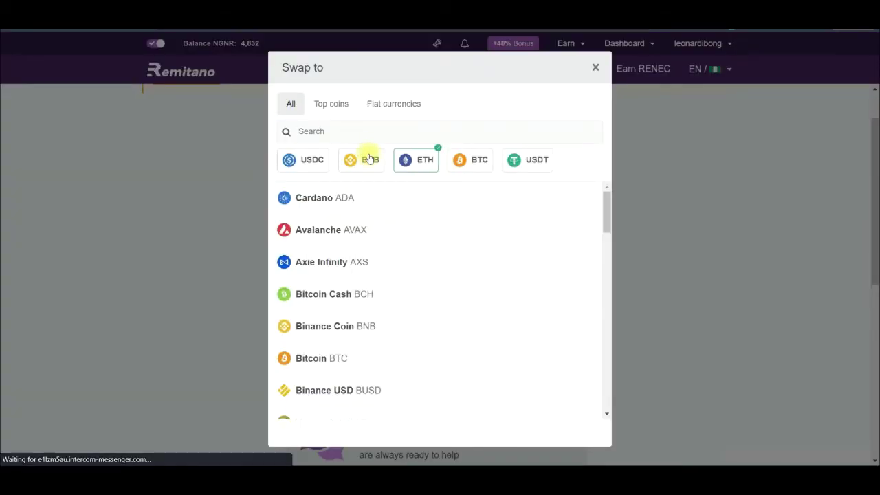
double_click(304, 297)
click(253, 331)
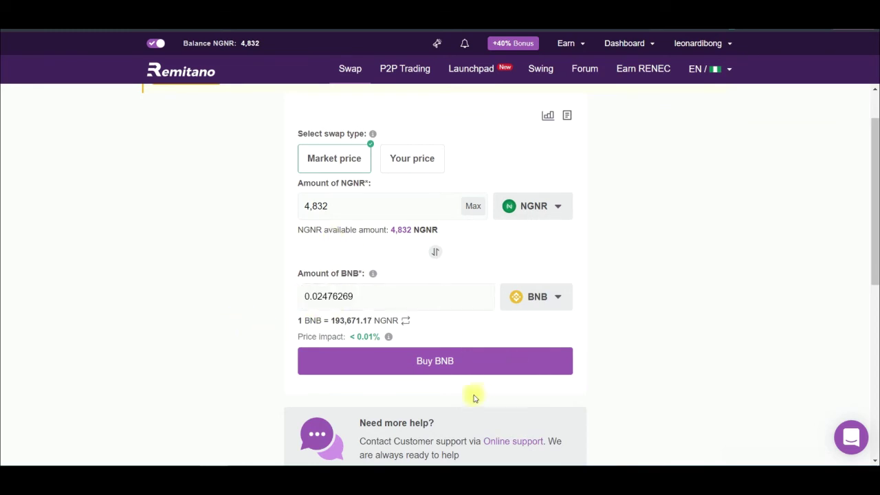
click(438, 361)
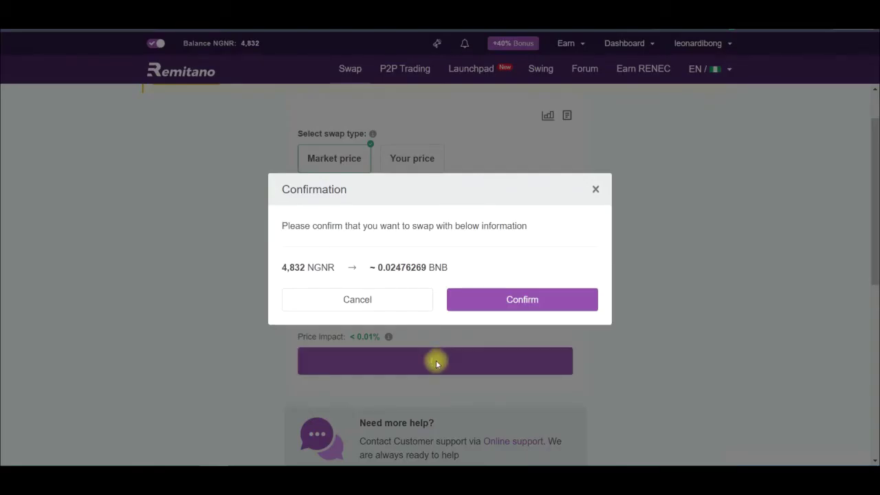
click(511, 299)
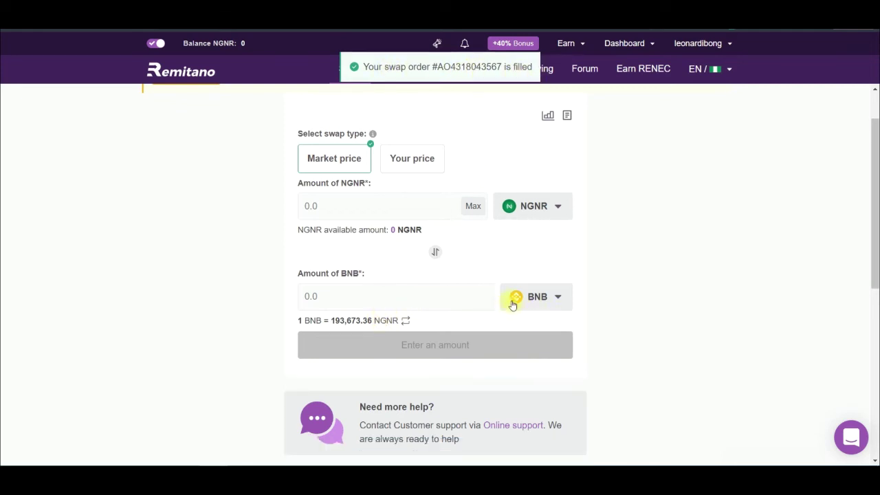
Reverse the swap direction so that BNB is swapped to NGNR
click(436, 254)
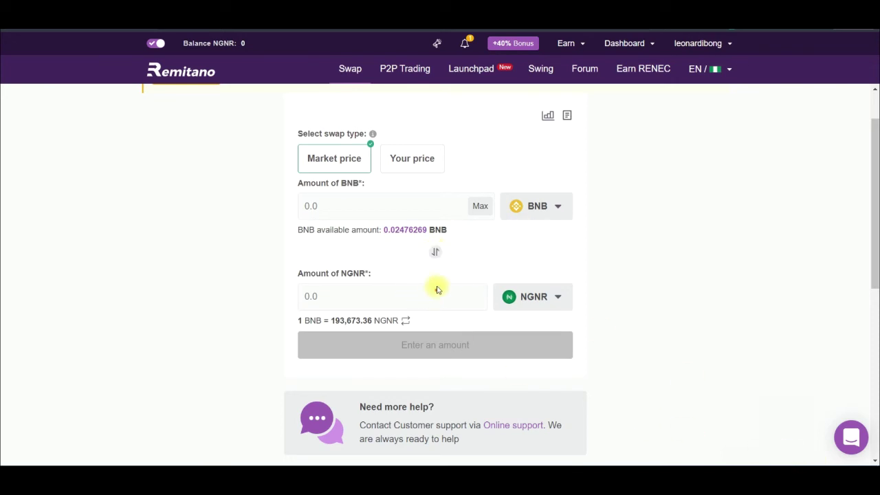
mouse_move(438, 267)
mouse_down()
mouse_move(432, 240)
mouse_move(439, 268)
mouse_up()
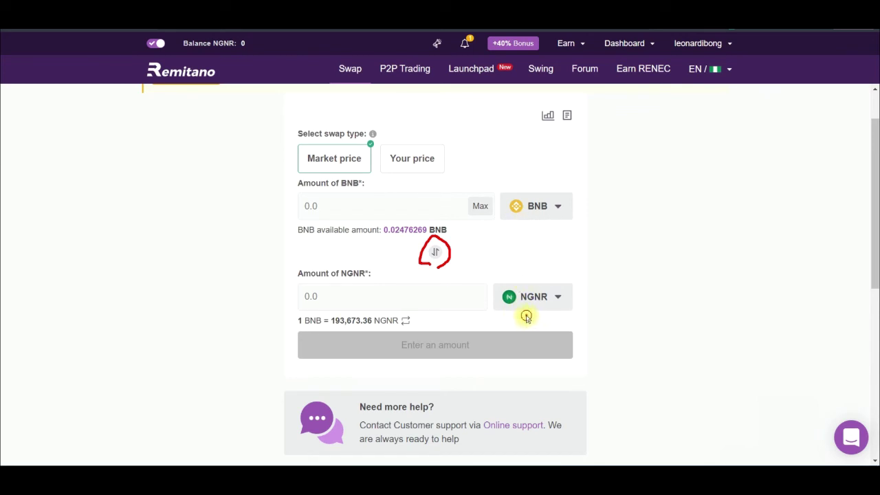
drag(526, 316, 540, 313)
drag(522, 233, 540, 221)
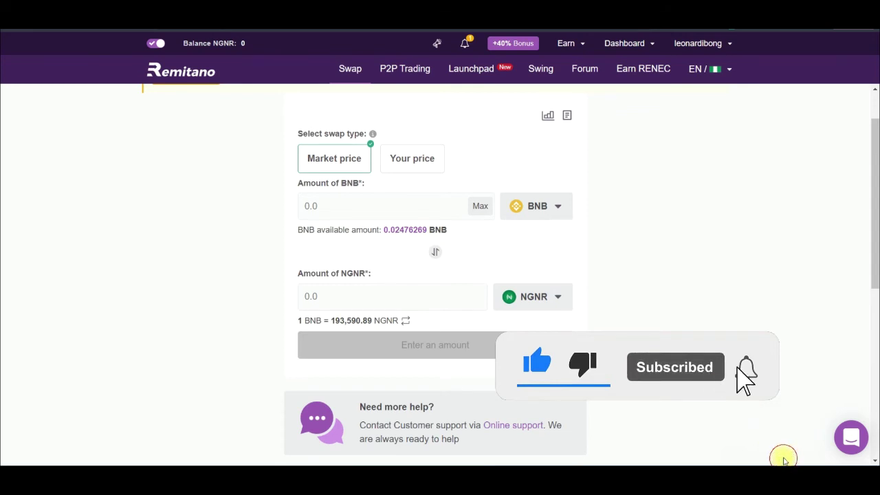
Set the swap amount to the maximum available 0.02476269 BNB and check the corresponding NGNR amount
click(481, 205)
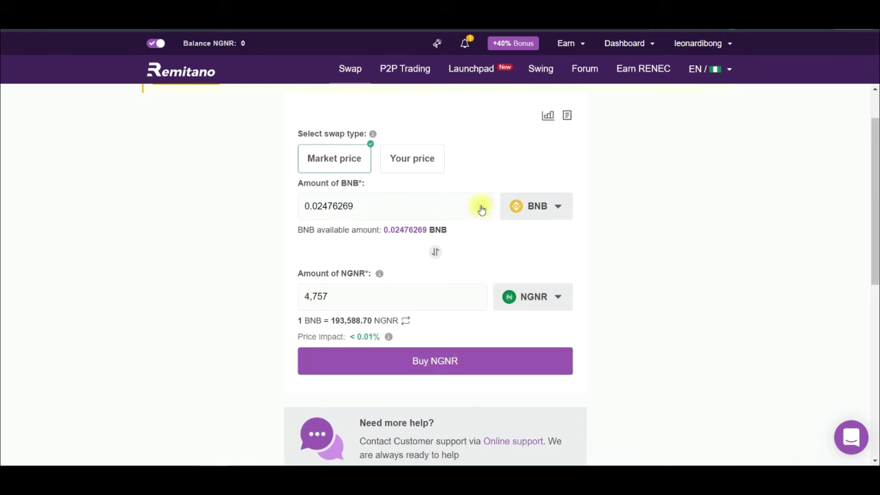
double_click(308, 297)
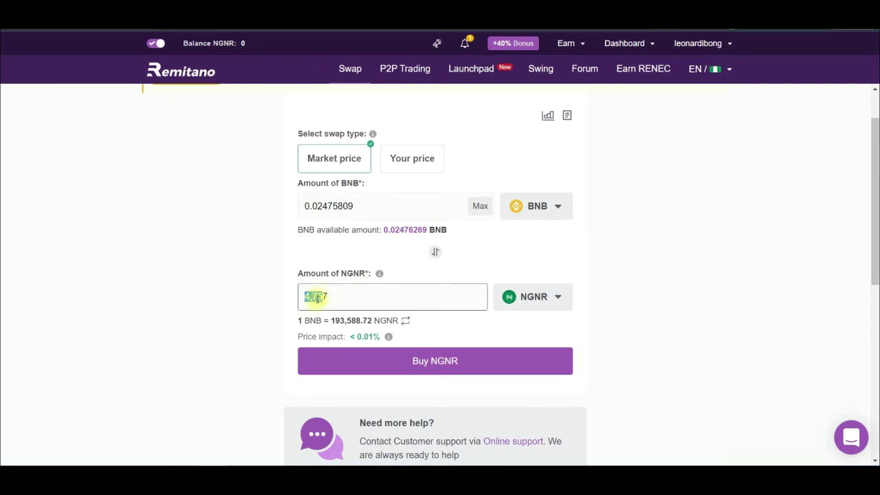
drag(308, 297, 346, 297)
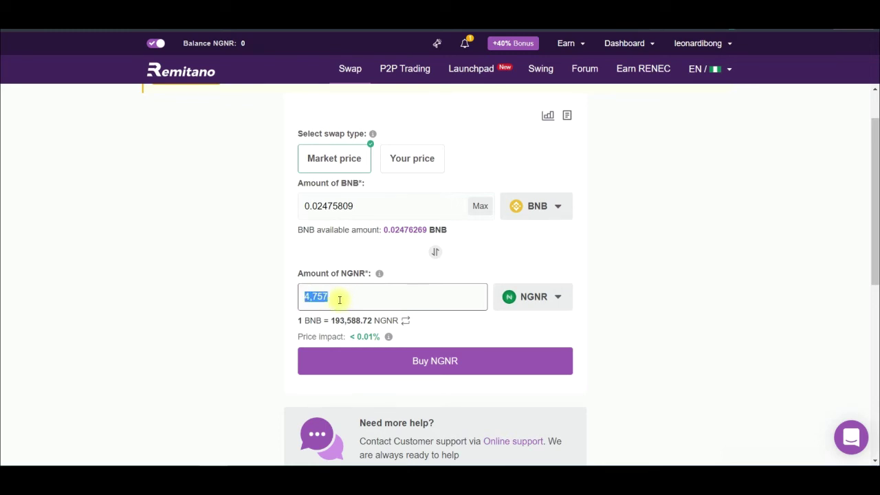
click(331, 301)
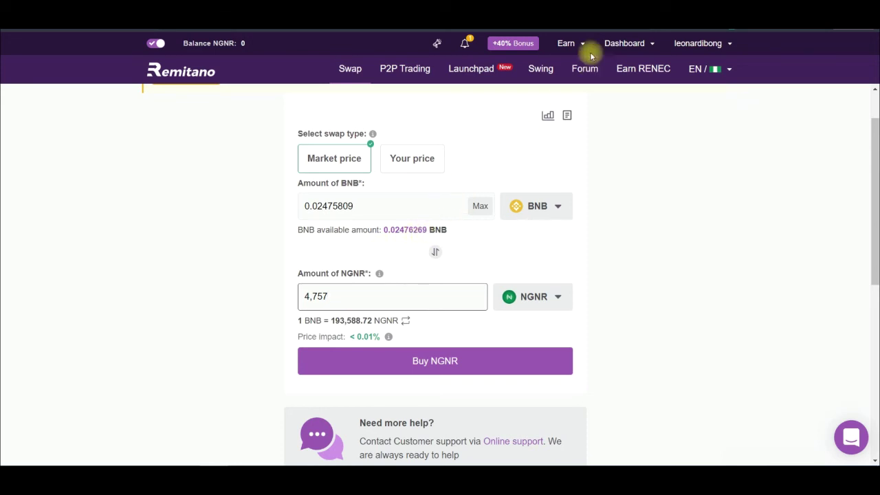
Open the Wallets page and start a withdrawal from the NGNR wallet
click(618, 42)
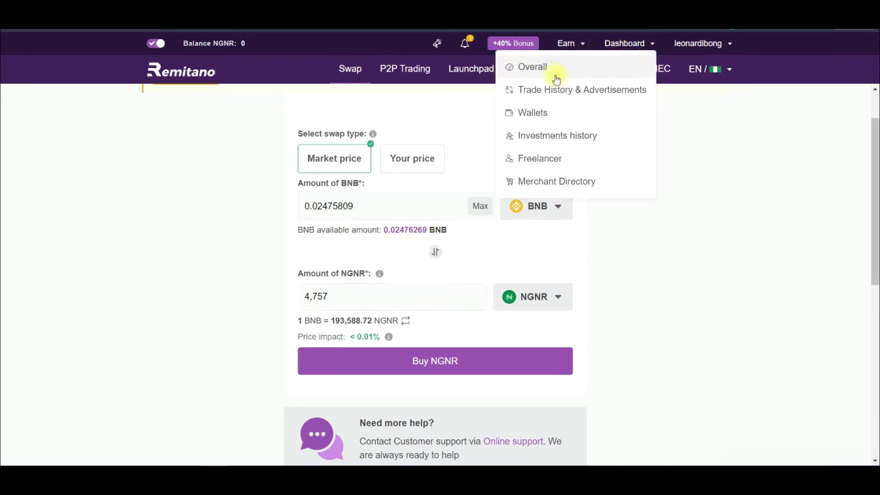
click(535, 114)
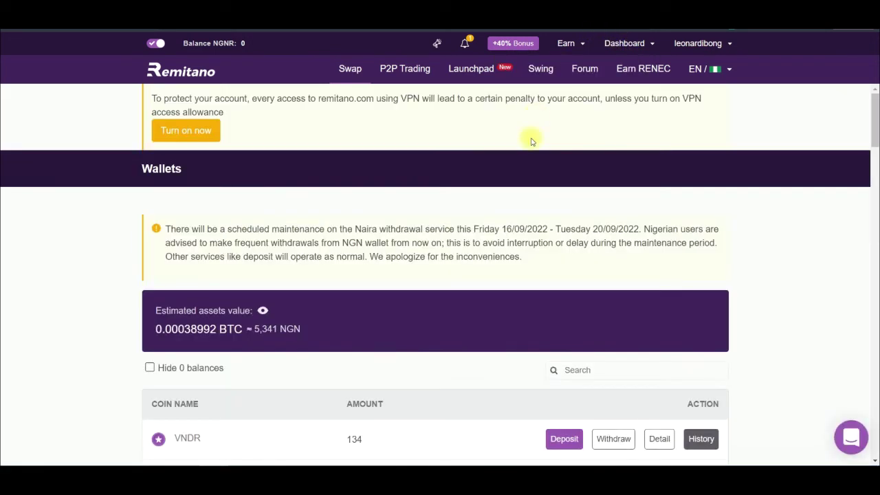
scroll(503, 364, down, 3)
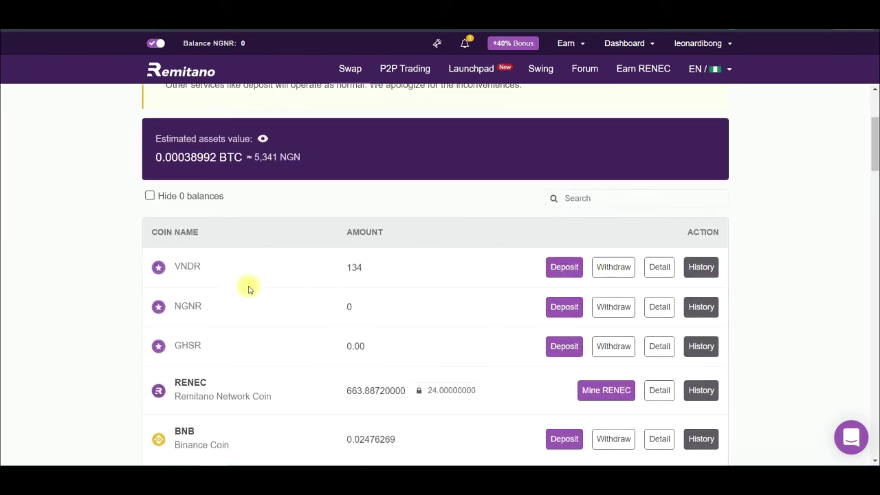
click(598, 311)
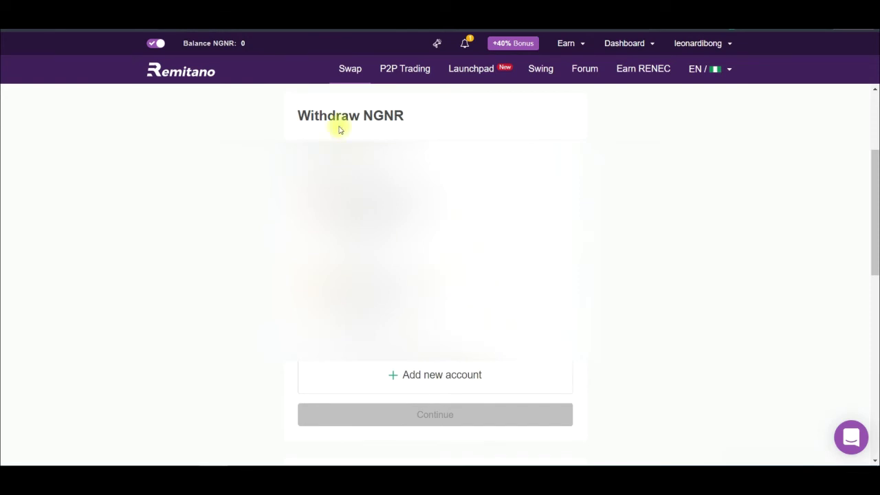
Return to the Remitano home page and look over its opening section
click(191, 73)
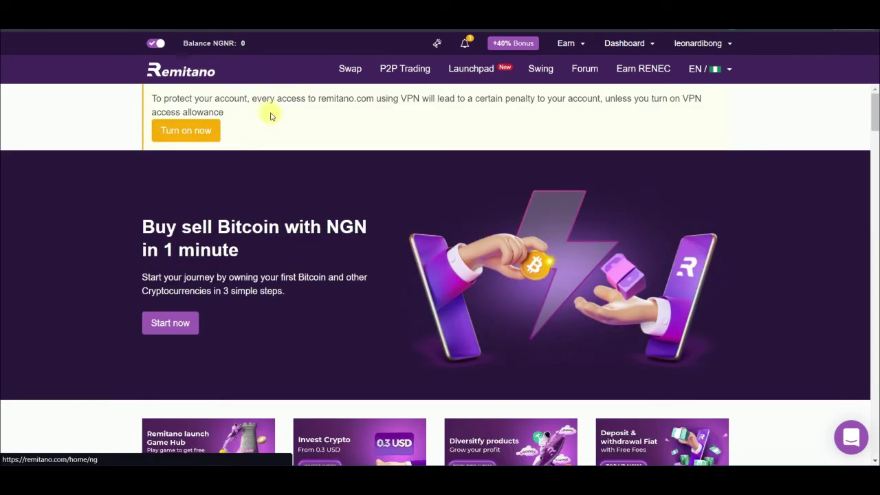
scroll(400, 231, down, 2)
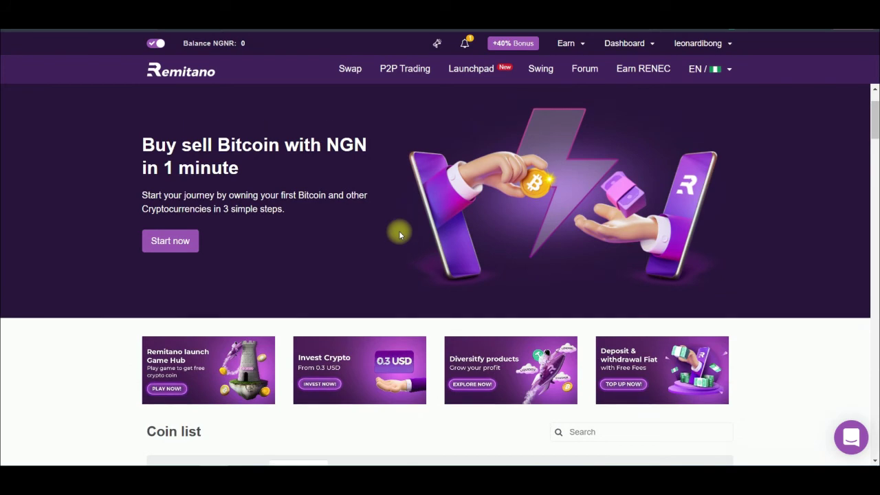
scroll(398, 230, up, 2)
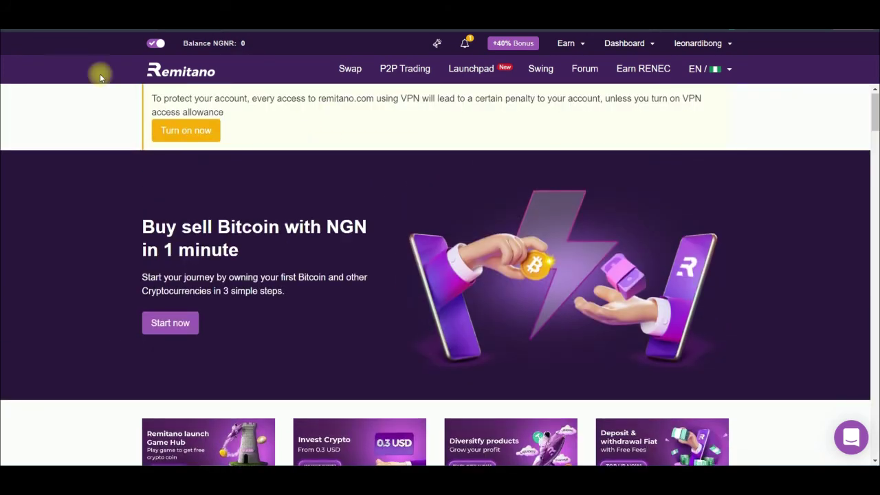
Open the P2P Trading page and examine the selling and buying prices for Ethereum
click(403, 70)
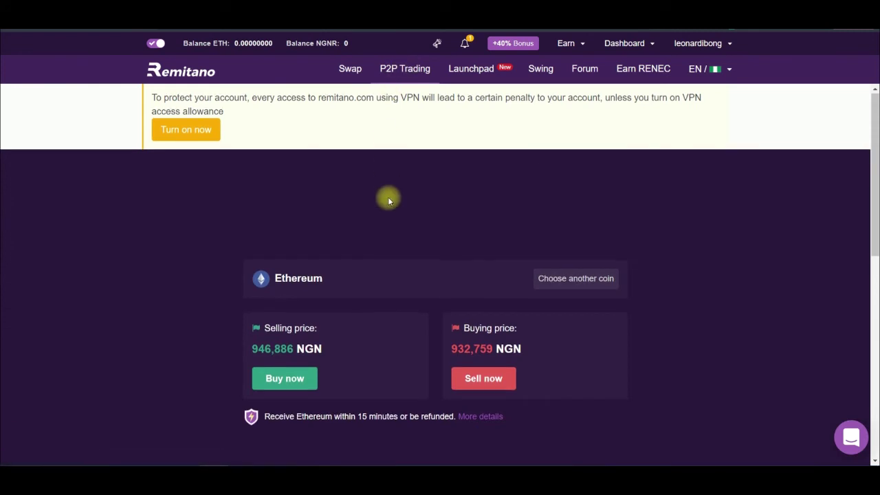
scroll(387, 200, down, 2)
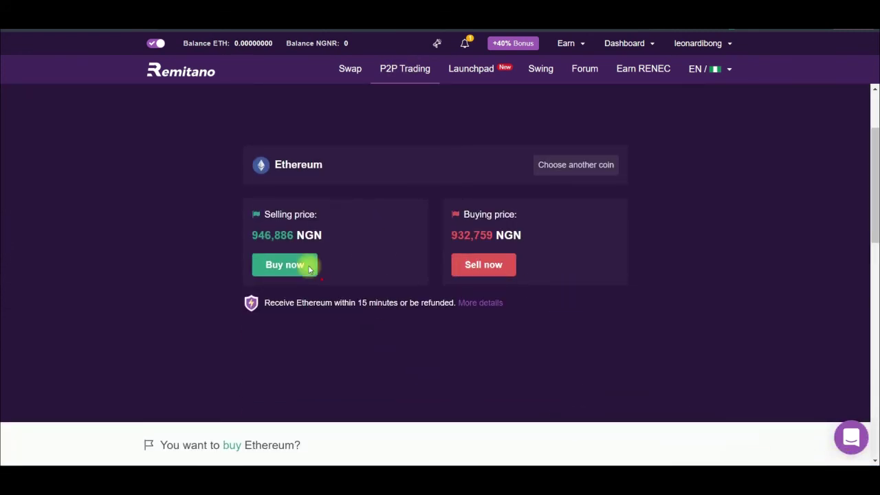
mouse_move(293, 187)
mouse_down()
mouse_move(310, 185)
mouse_move(199, 157)
mouse_move(217, 185)
mouse_up()
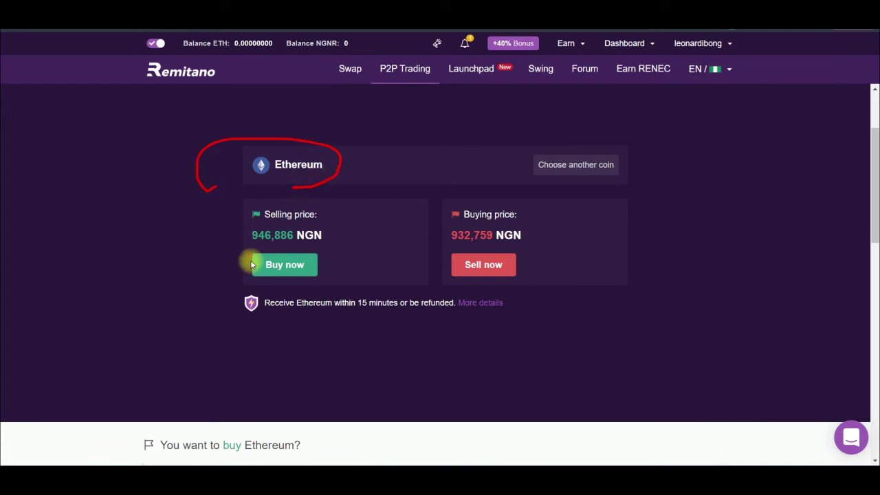
mouse_move(263, 288)
mouse_down()
mouse_move(343, 274)
mouse_move(295, 200)
mouse_move(237, 283)
mouse_move(280, 291)
mouse_up()
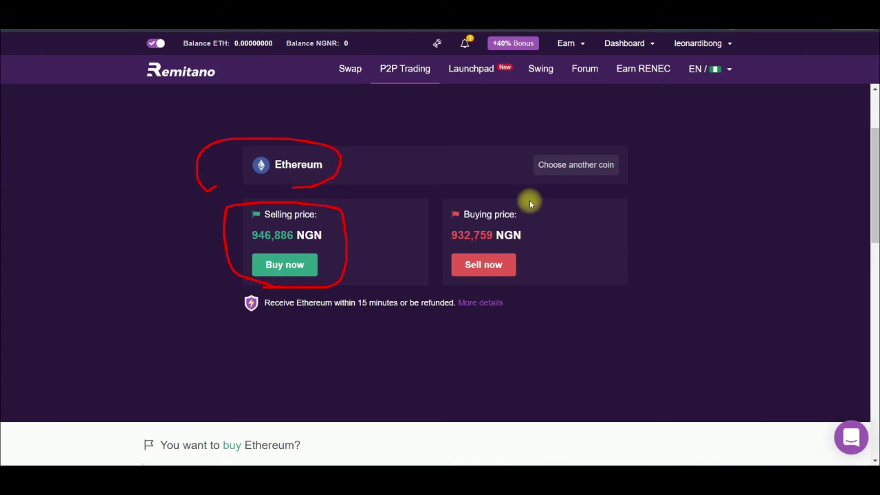
mouse_move(527, 197)
mouse_down()
mouse_move(467, 190)
mouse_move(491, 281)
mouse_move(503, 178)
mouse_up()
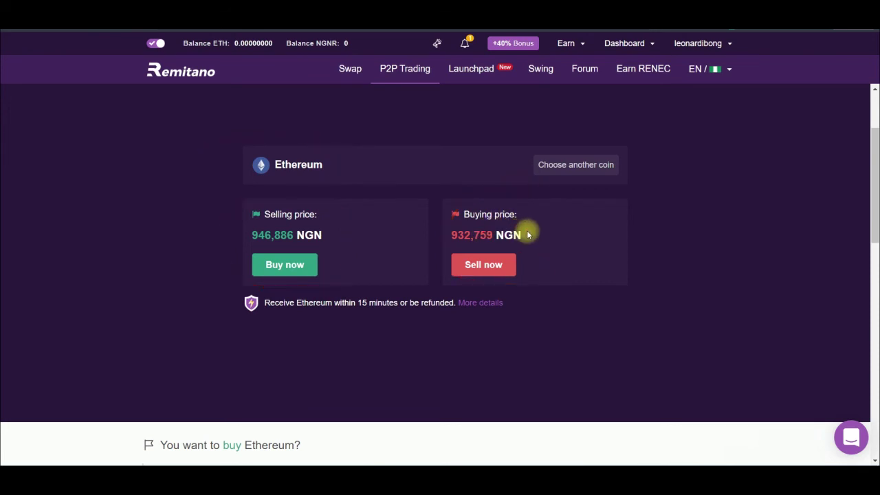
drag(523, 218, 575, 208)
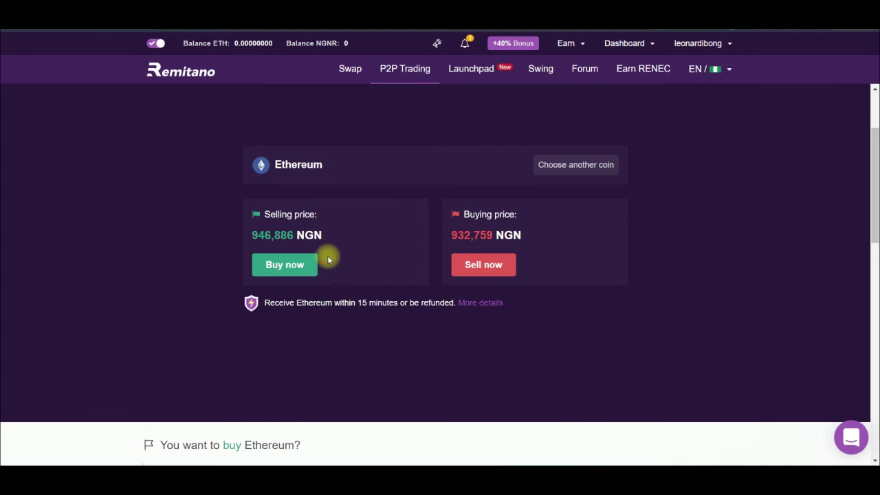
Compare Ethereum's selling and buying prices and look through the list of other tradable coins
drag(341, 238, 365, 214)
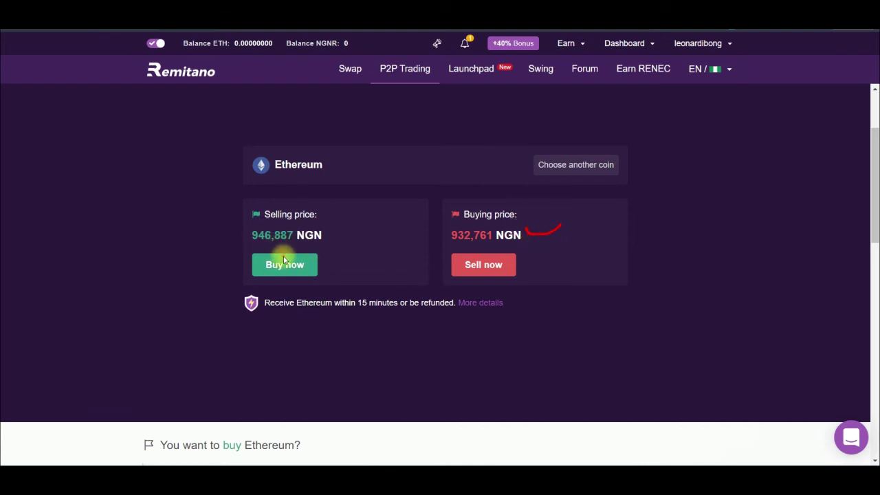
drag(322, 240, 349, 228)
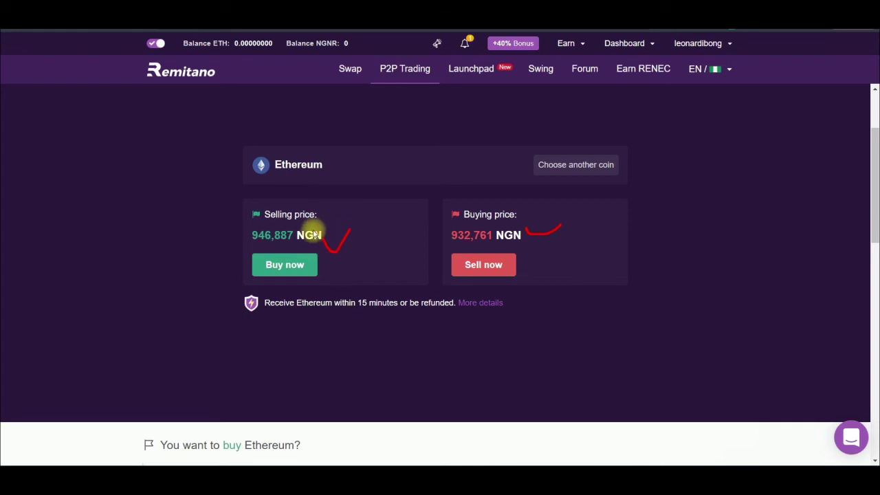
drag(523, 222, 564, 205)
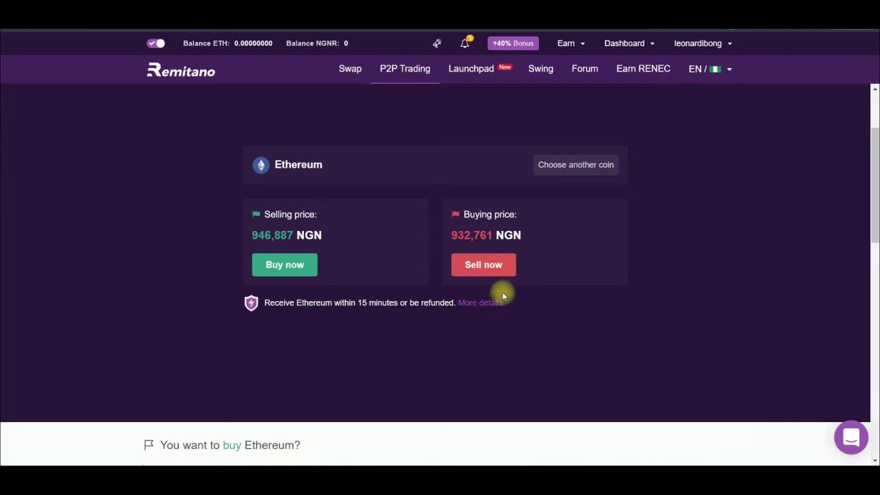
drag(324, 172, 356, 173)
click(576, 167)
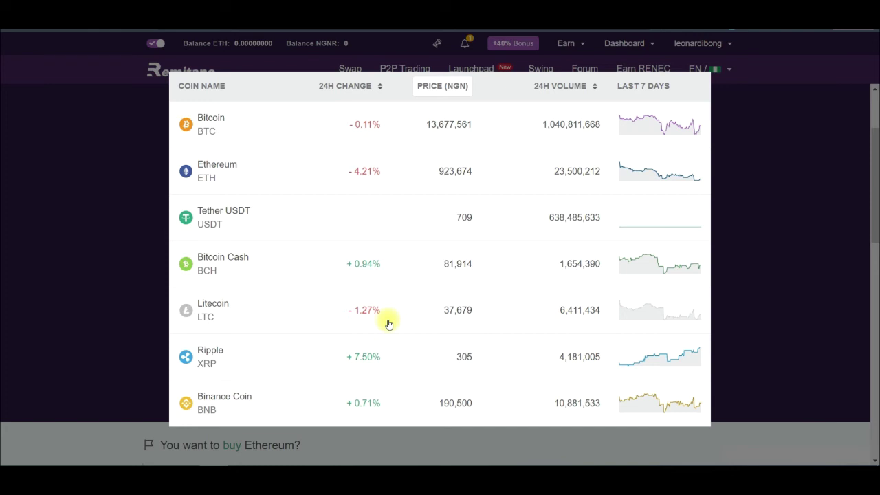
click(121, 200)
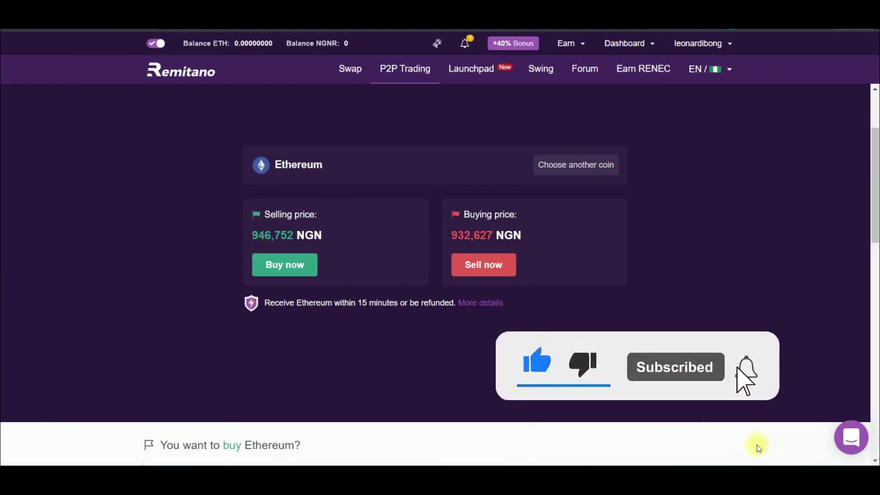
Review the Ethereum price offered to sellers against the price charged to buyers
drag(526, 238, 570, 229)
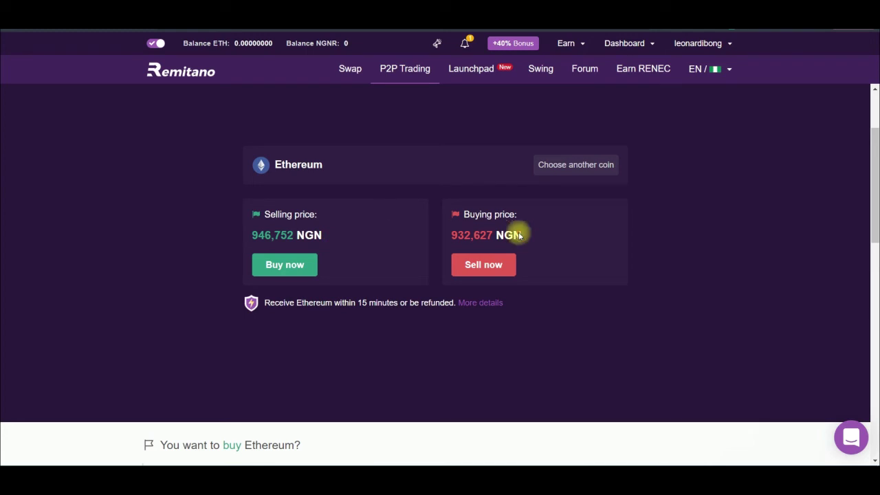
mouse_move(499, 193)
mouse_down()
mouse_move(455, 303)
mouse_move(503, 197)
mouse_move(457, 218)
mouse_up()
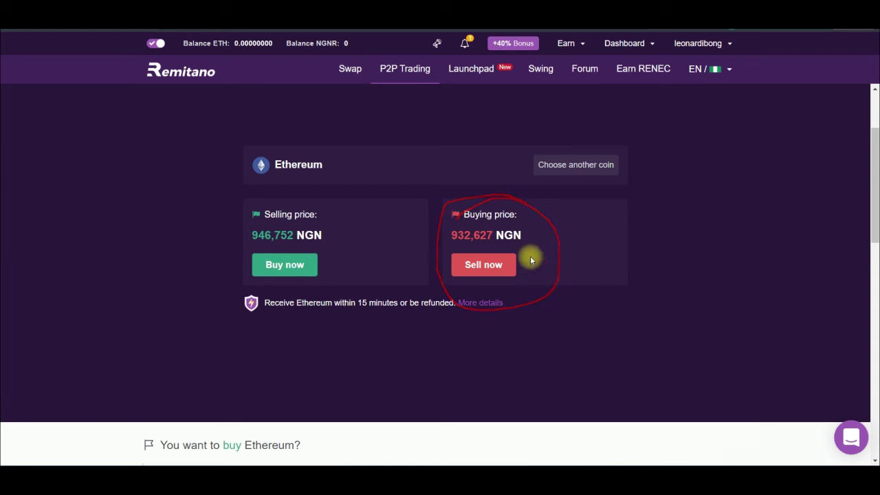
drag(528, 238, 626, 246)
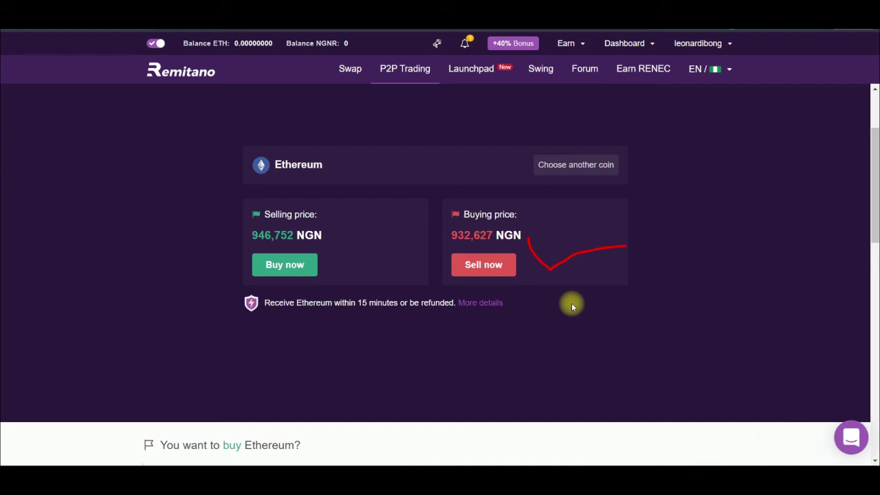
drag(326, 238, 368, 206)
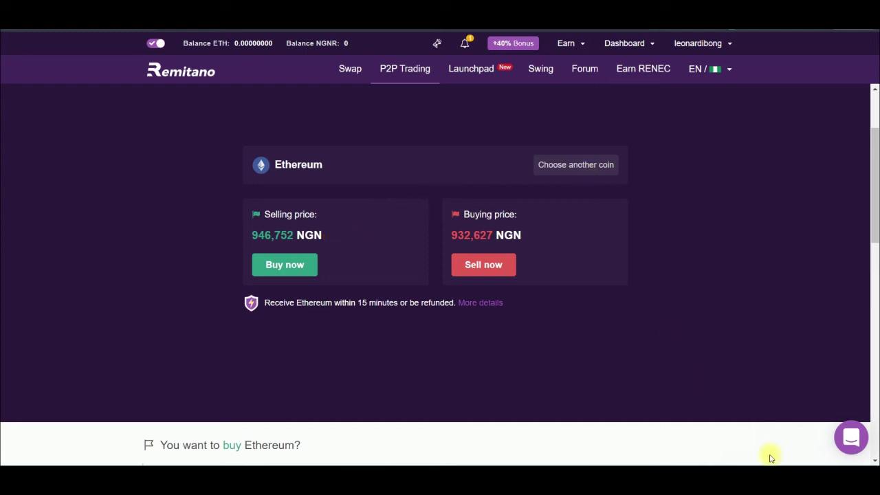
Switch the P2P coin to Bitcoin and compare its buying and selling prices
click(592, 169)
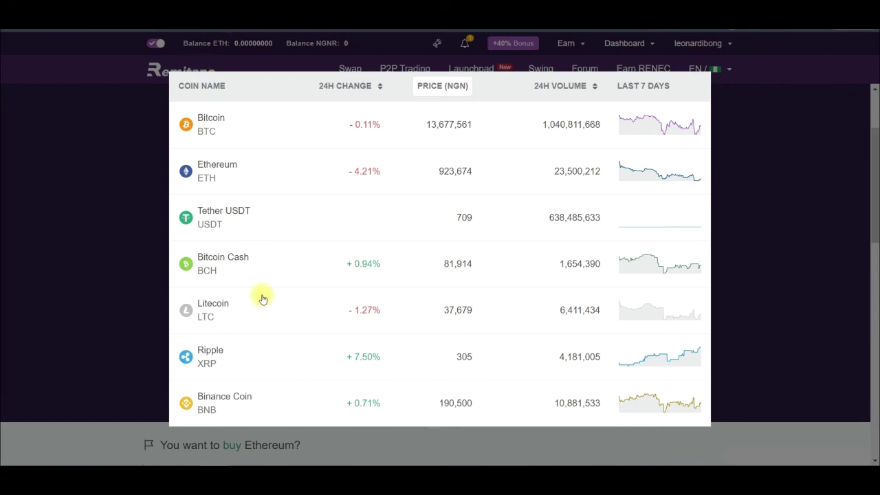
click(225, 135)
scroll(387, 291, down, 1)
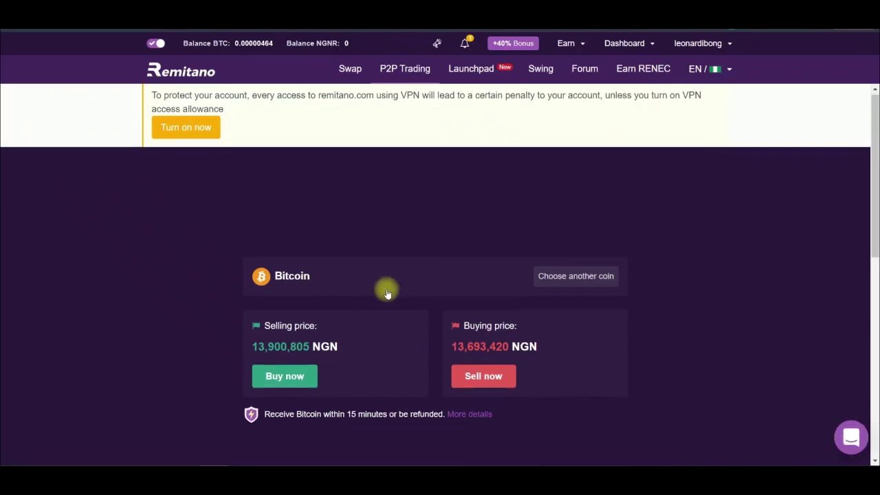
scroll(383, 317, down, 1)
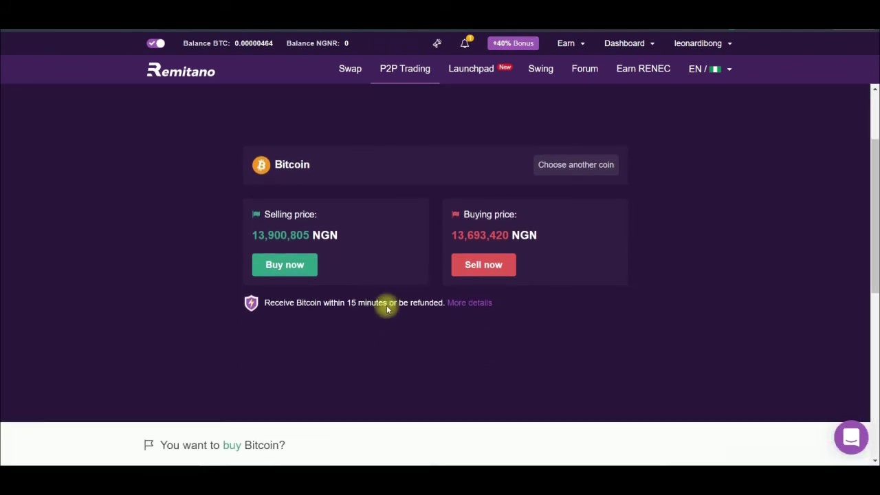
drag(454, 236, 490, 237)
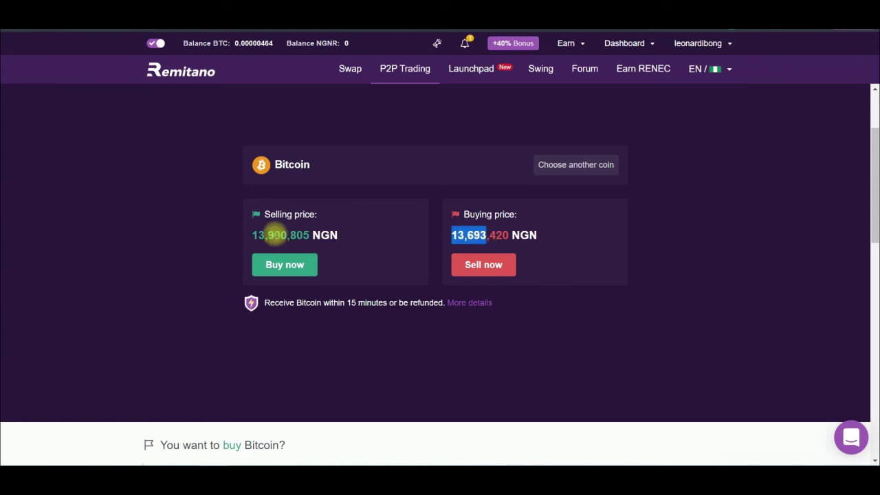
drag(252, 235, 299, 236)
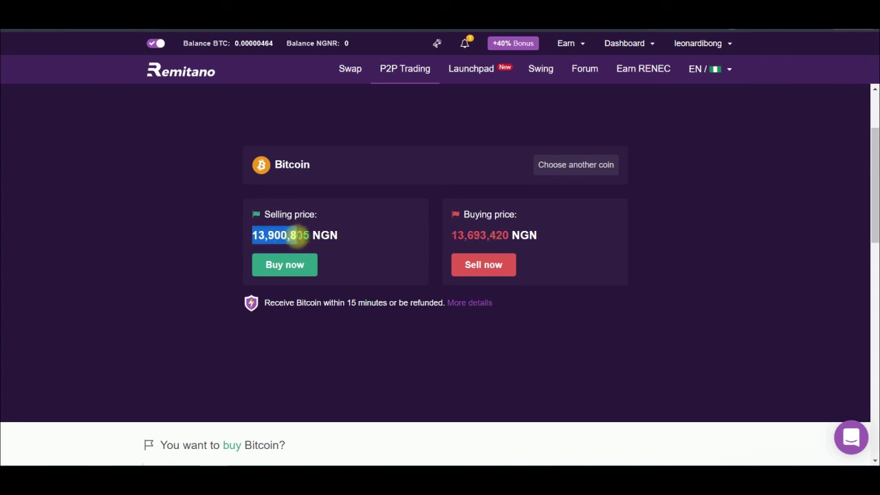
Switch the P2P coin to Tether USDT and compare its selling and buying prices
click(596, 172)
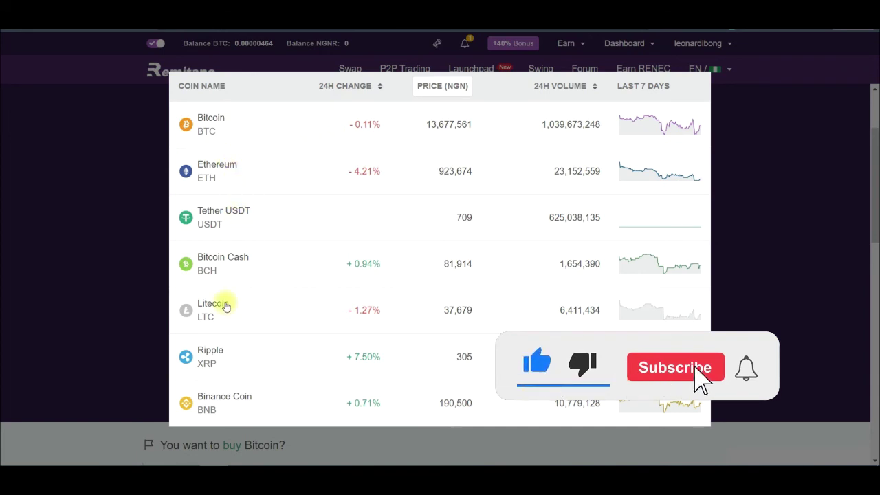
click(226, 210)
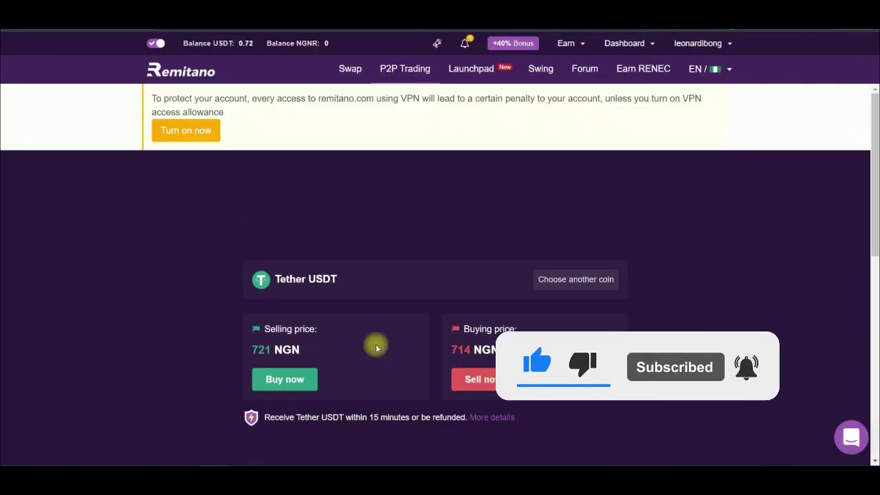
scroll(334, 310, down, 2)
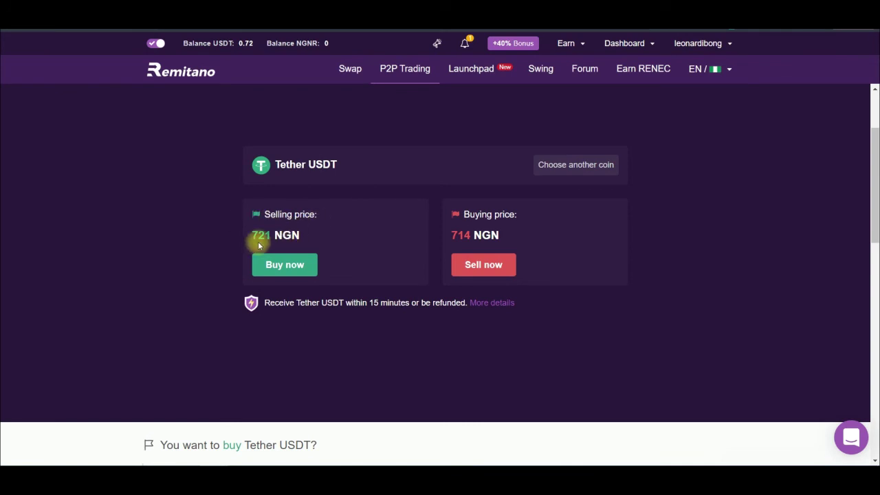
drag(252, 235, 274, 237)
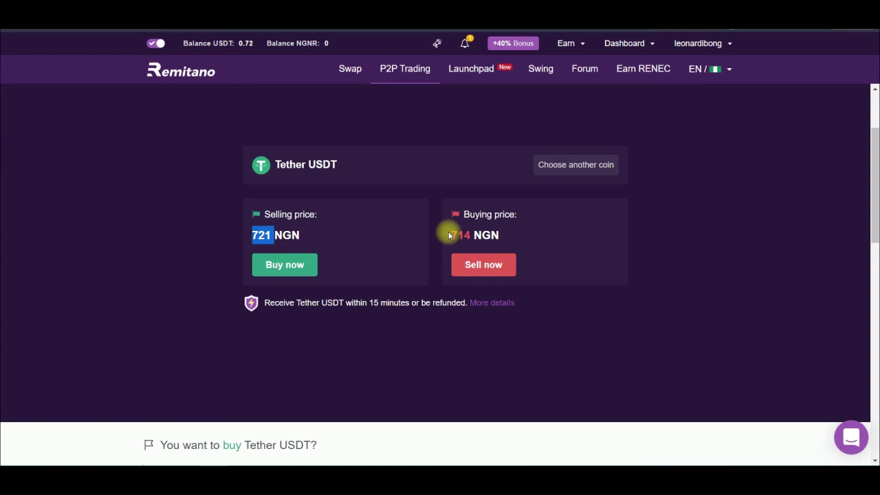
drag(448, 236, 476, 235)
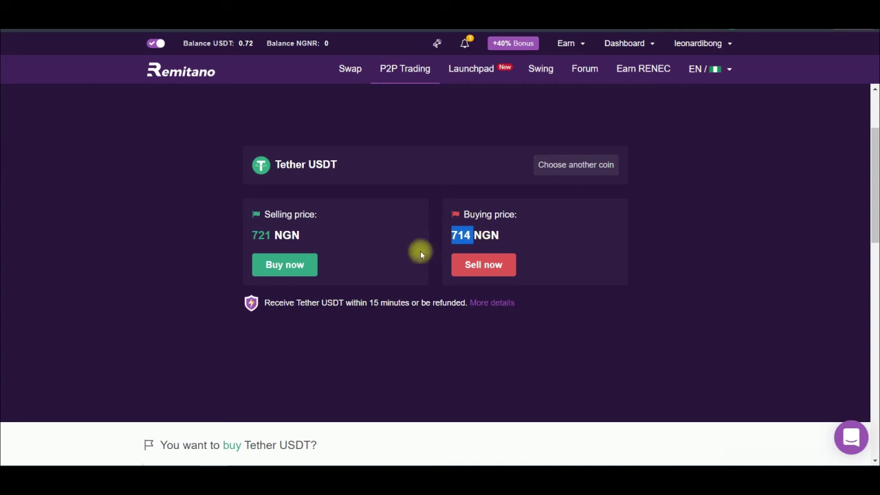
Check the Tether USDT buying price and start a sale with an amount of 1,000 USDT
click(461, 236)
double_click(462, 236)
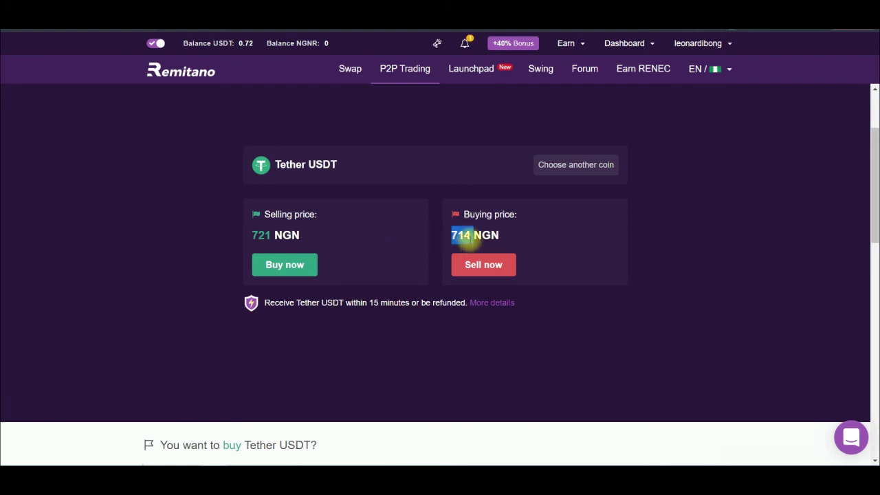
double_click(508, 235)
shift+click(452, 235)
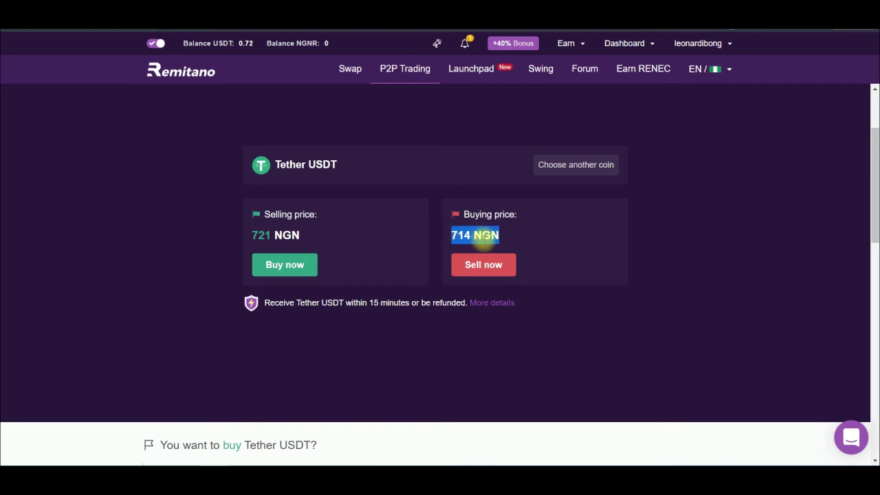
click(484, 267)
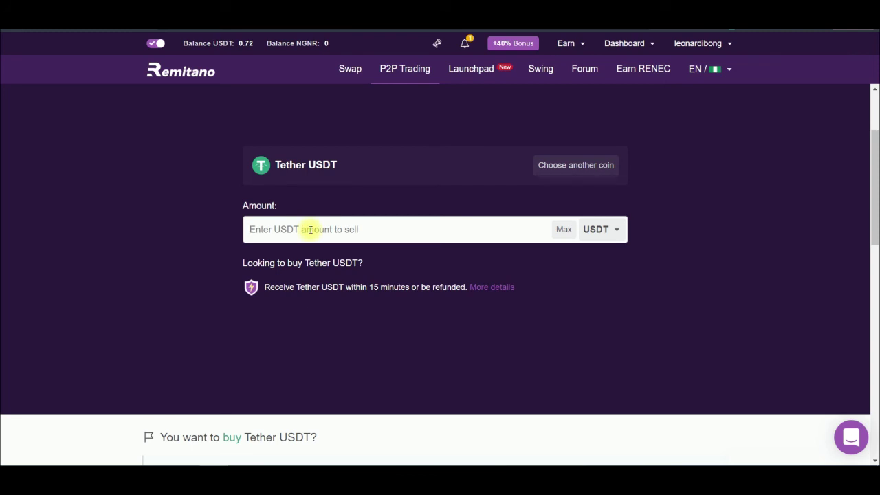
text(1,000)
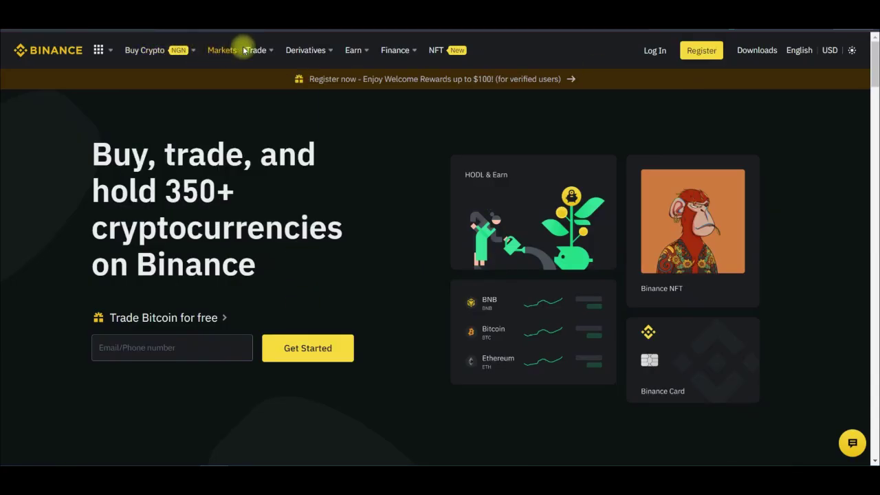
On Binance, open P2P trading and show the offers for selling USDT
mouse_move(156, 50)
click(191, 154)
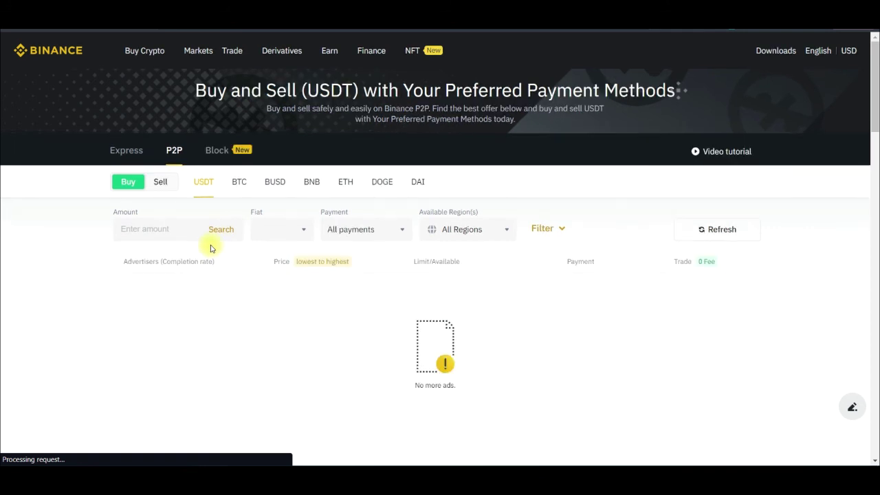
click(163, 181)
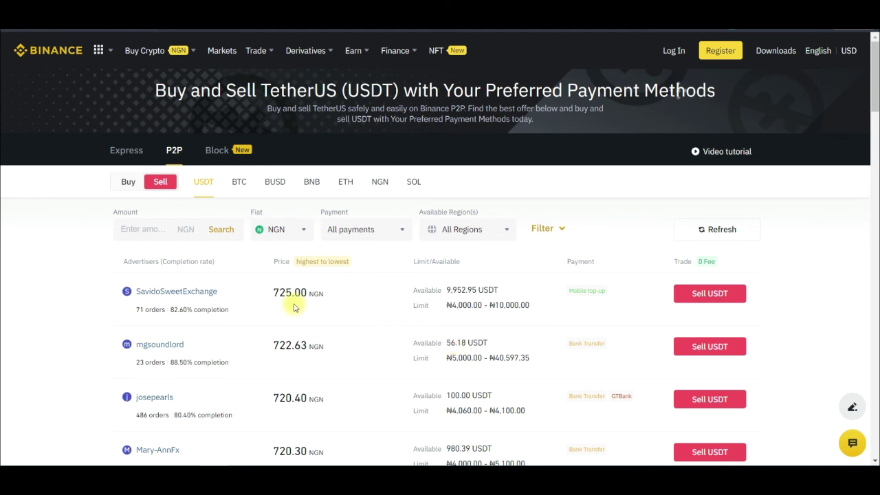
Examine the highest price and the order limits of the first USDT sell offers
scroll(295, 306, down, 1)
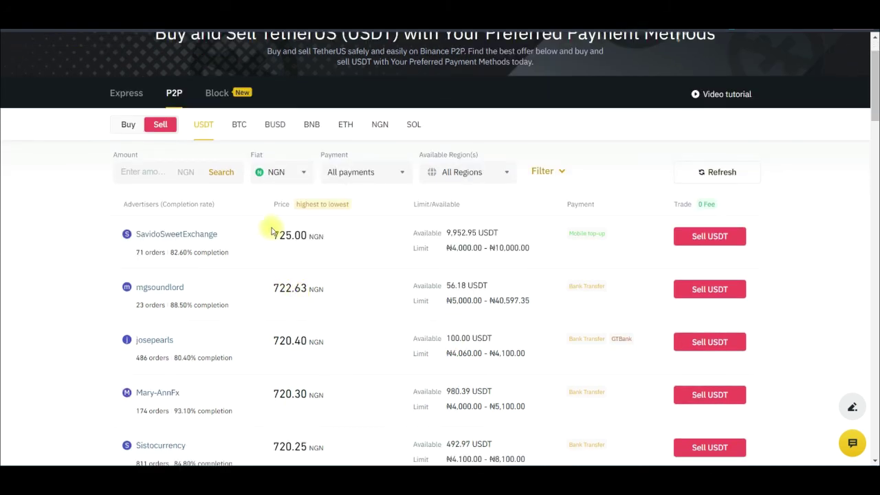
drag(273, 236, 294, 236)
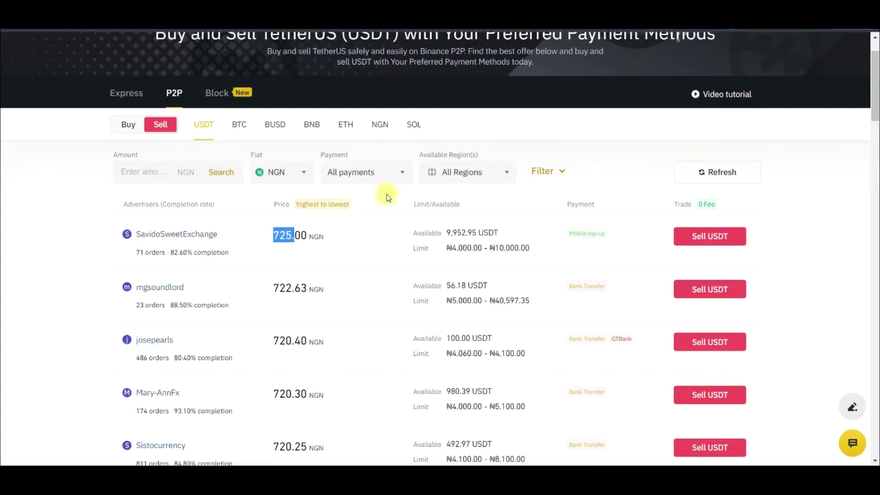
drag(304, 236, 278, 241)
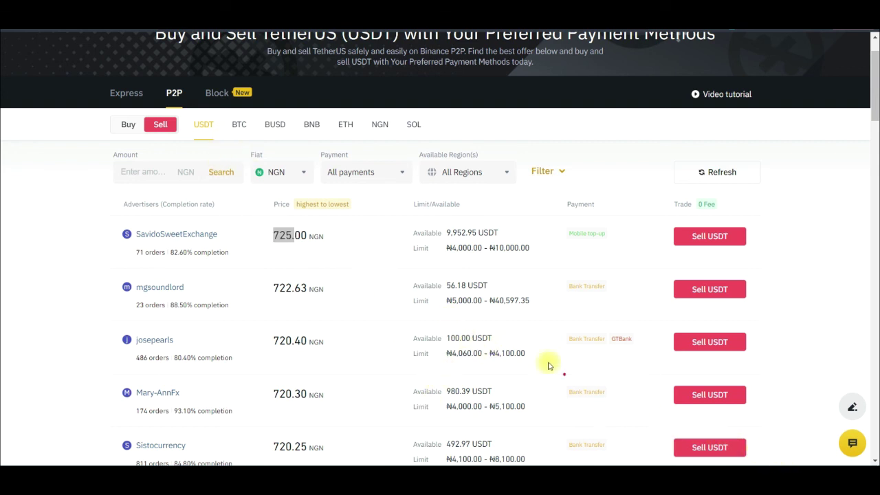
mouse_move(280, 246)
mouse_down()
mouse_move(327, 237)
mouse_move(269, 235)
mouse_up()
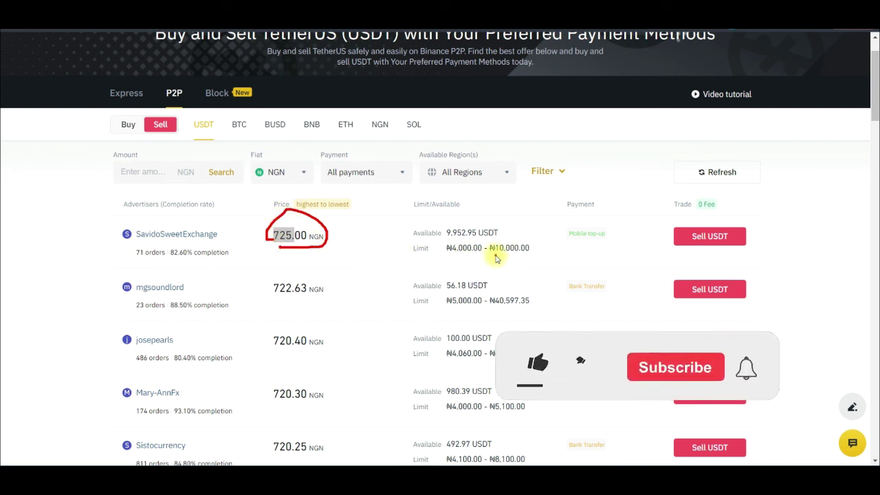
mouse_move(494, 250)
mouse_down()
mouse_move(530, 255)
mouse_move(492, 245)
mouse_move(505, 260)
mouse_up()
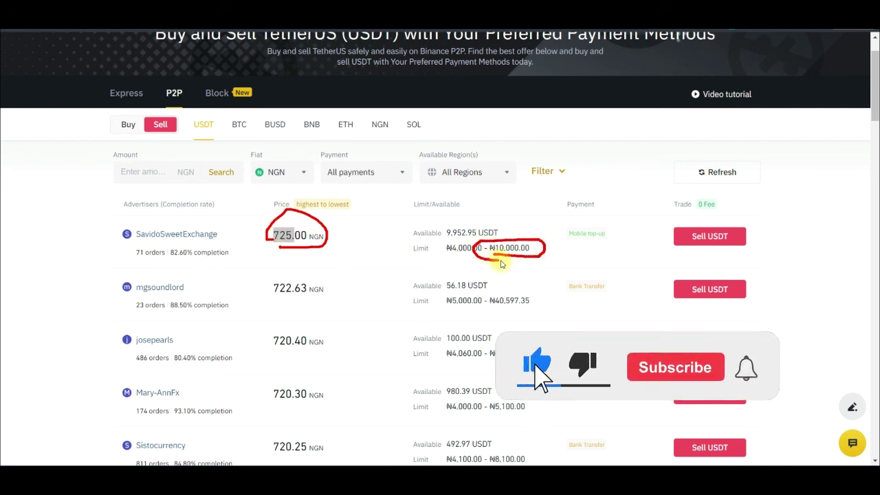
mouse_move(497, 315)
mouse_down()
mouse_move(558, 303)
mouse_move(483, 296)
mouse_move(485, 310)
mouse_up()
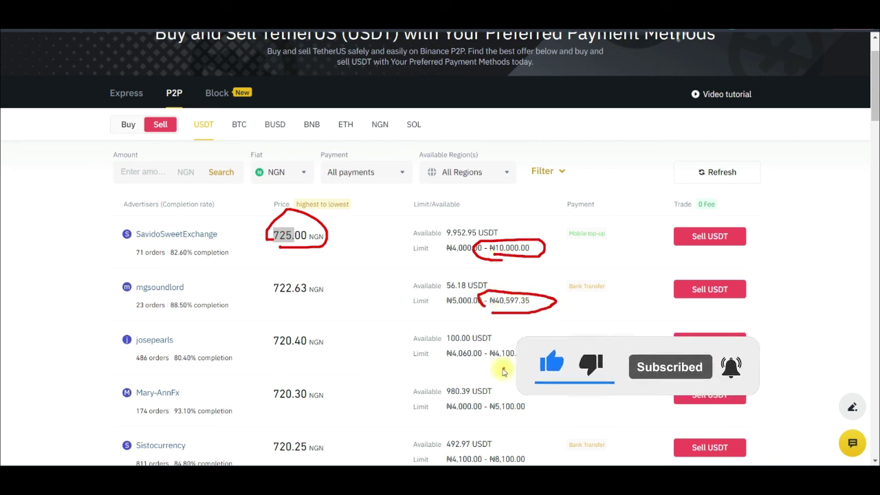
drag(503, 425, 503, 425)
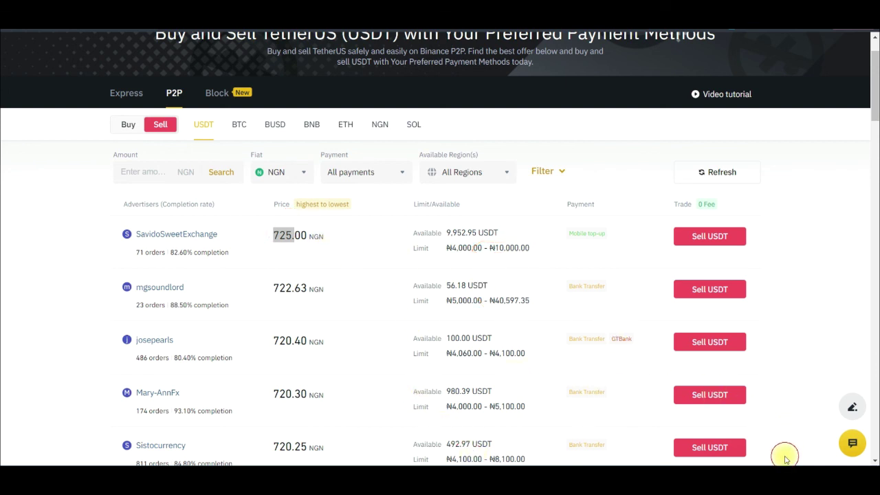
Look further down the USDT offers and examine the order limits of the one with 183,000.00 USDT available
scroll(400, 311, down, 2)
scroll(479, 369, down, 2)
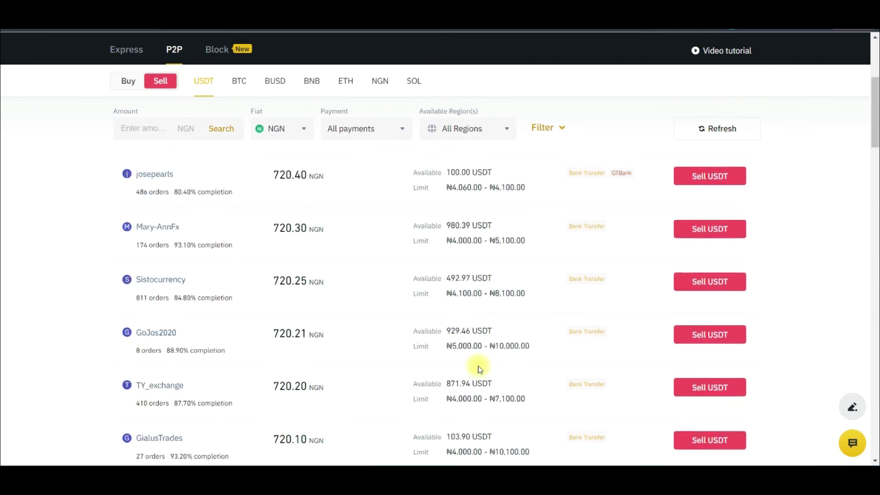
scroll(479, 369, down, 1)
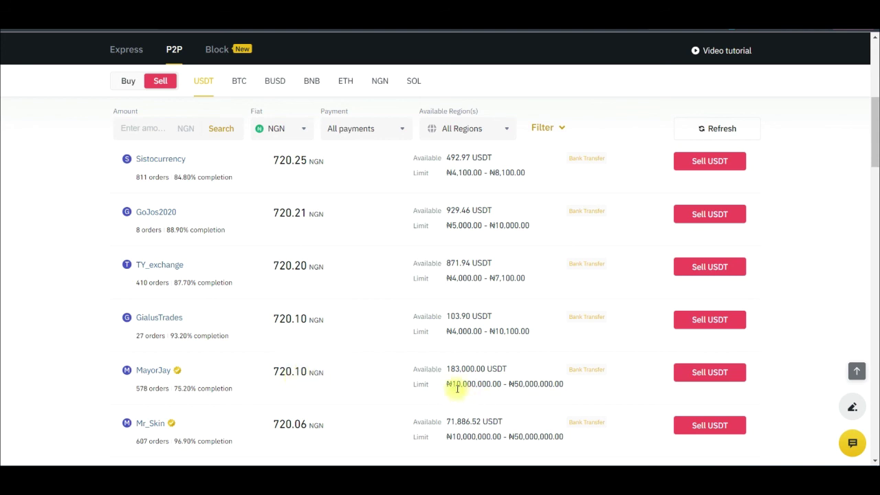
mouse_move(446, 377)
mouse_down()
mouse_move(444, 393)
mouse_move(507, 388)
mouse_move(506, 397)
mouse_move(521, 393)
mouse_move(515, 387)
mouse_move(531, 403)
mouse_up()
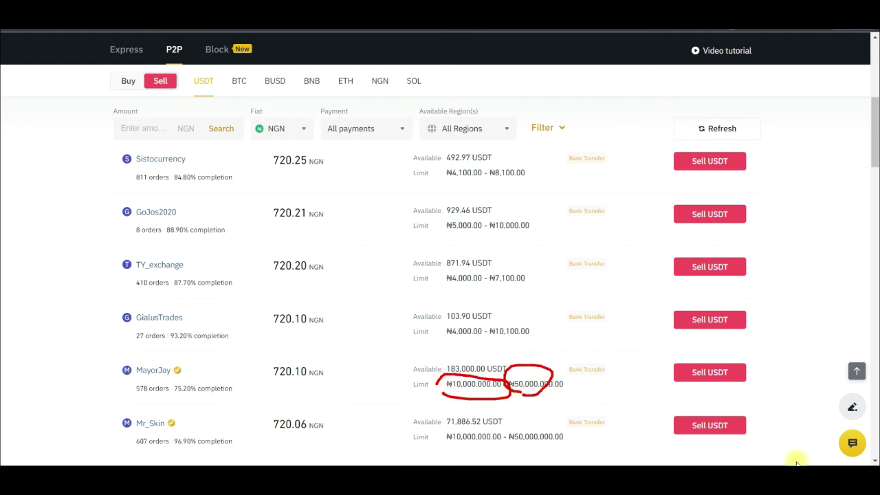
key(Escape)
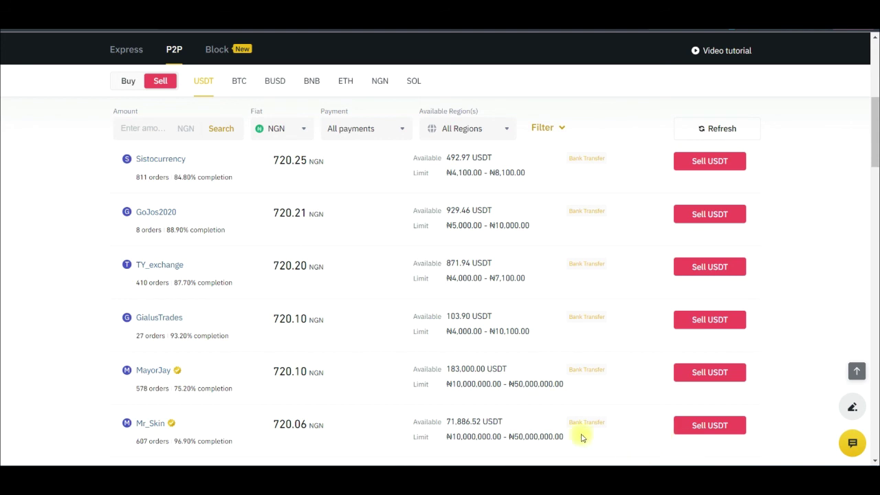
drag(448, 391, 505, 370)
double_click(457, 385)
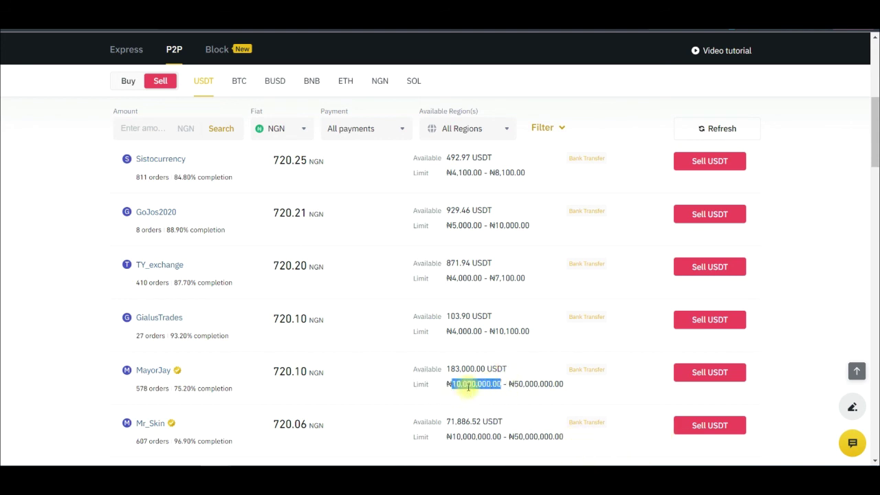